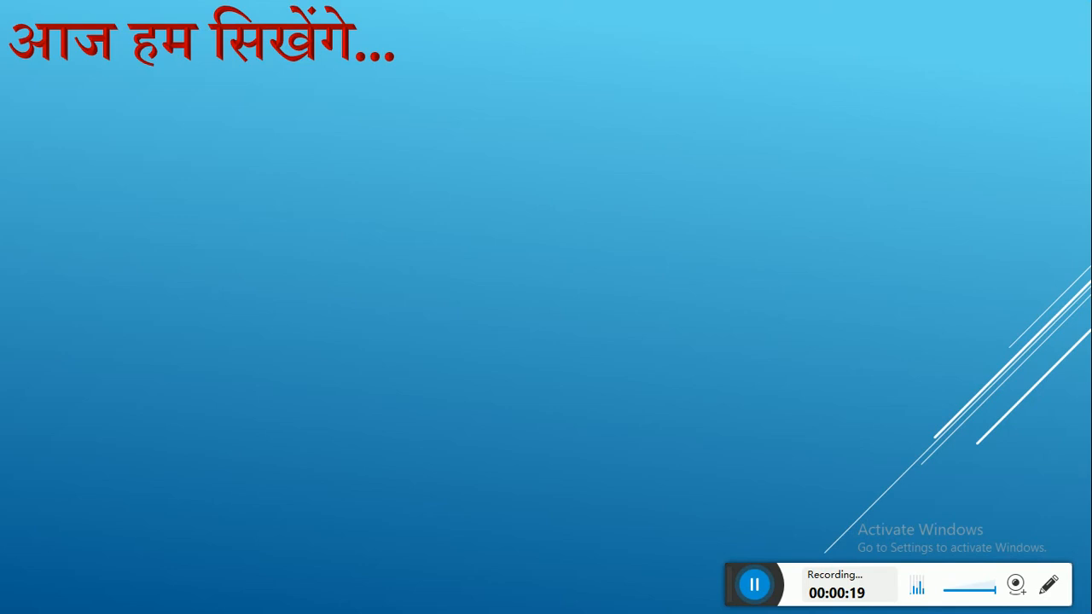
Reveal the Pivot Table topic on the slide and switch to the Excel workbook, dismissing the activation wizard.
key(Right)
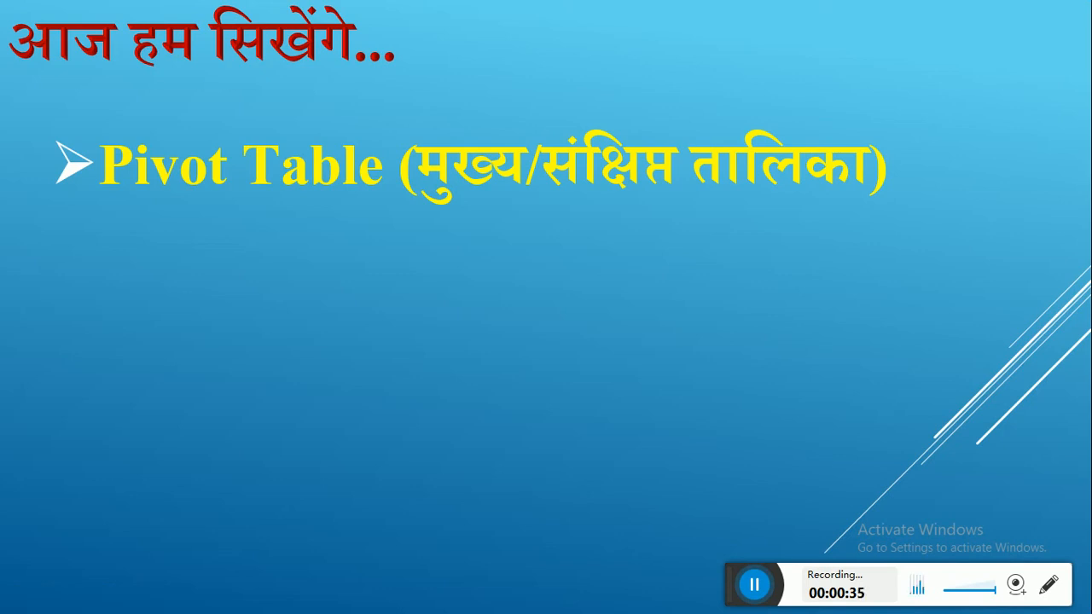
key(alt+Tab)
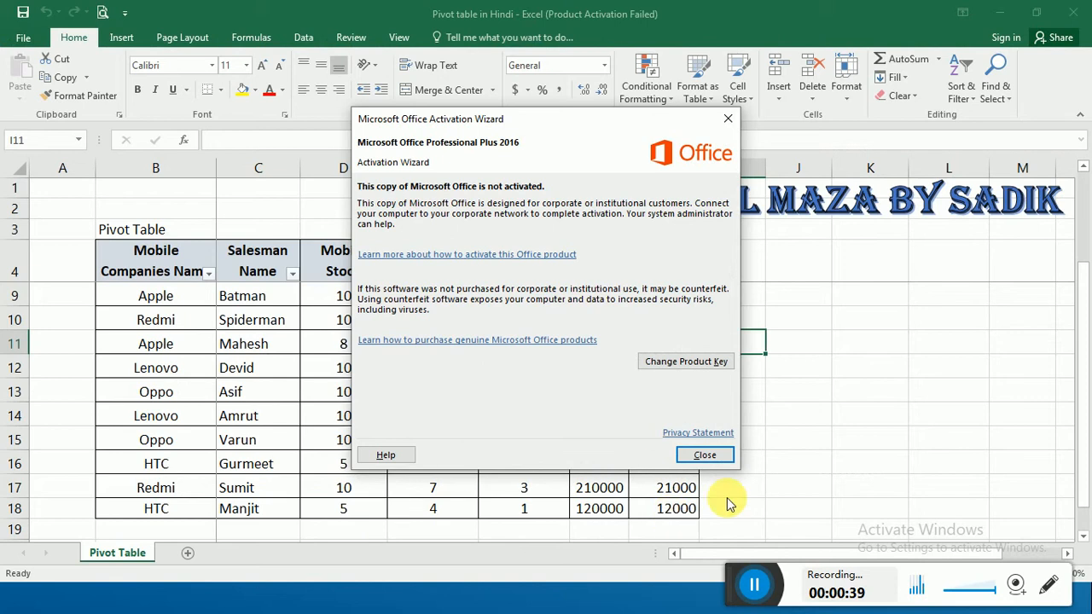
click(723, 459)
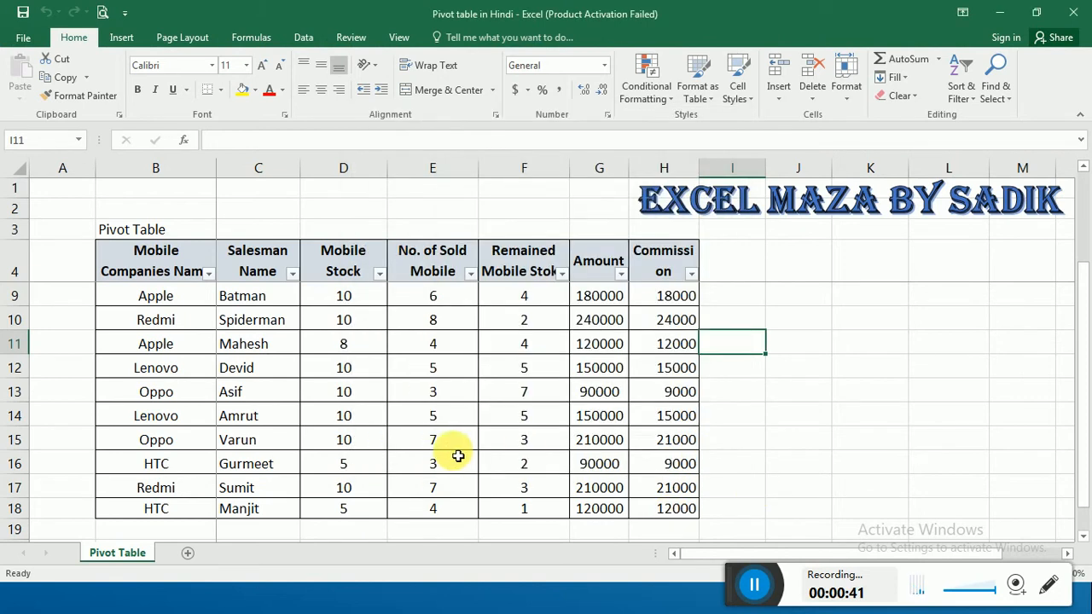
Examine the sales table's header row and the first records directly below it.
click(452, 456)
key(ctrl+Up)
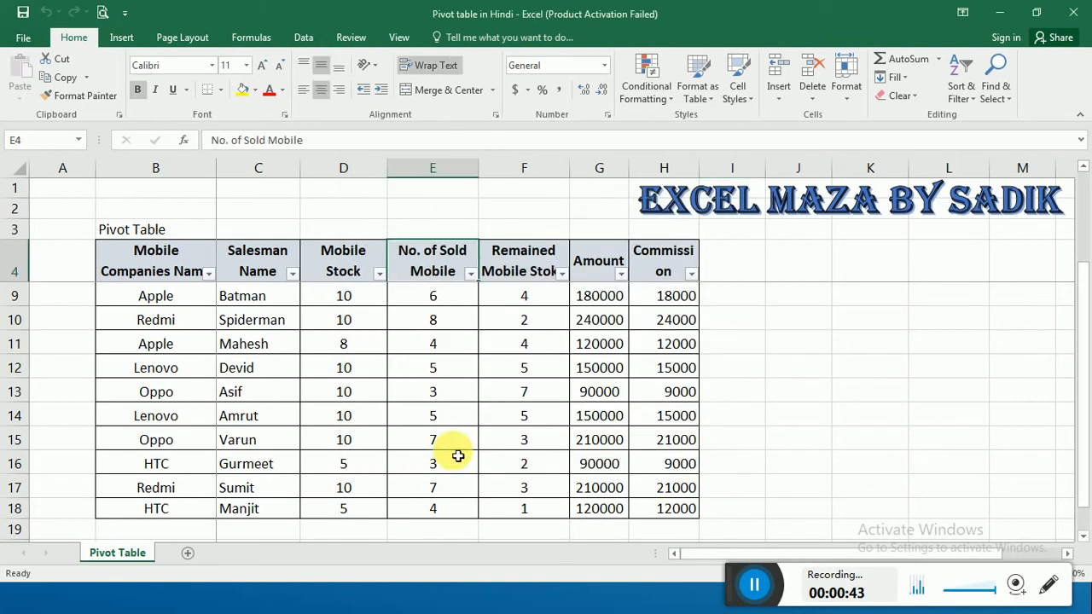
key(Down)
key(Down)
key(Up)
key(Left)
key(Left)
key(Left)
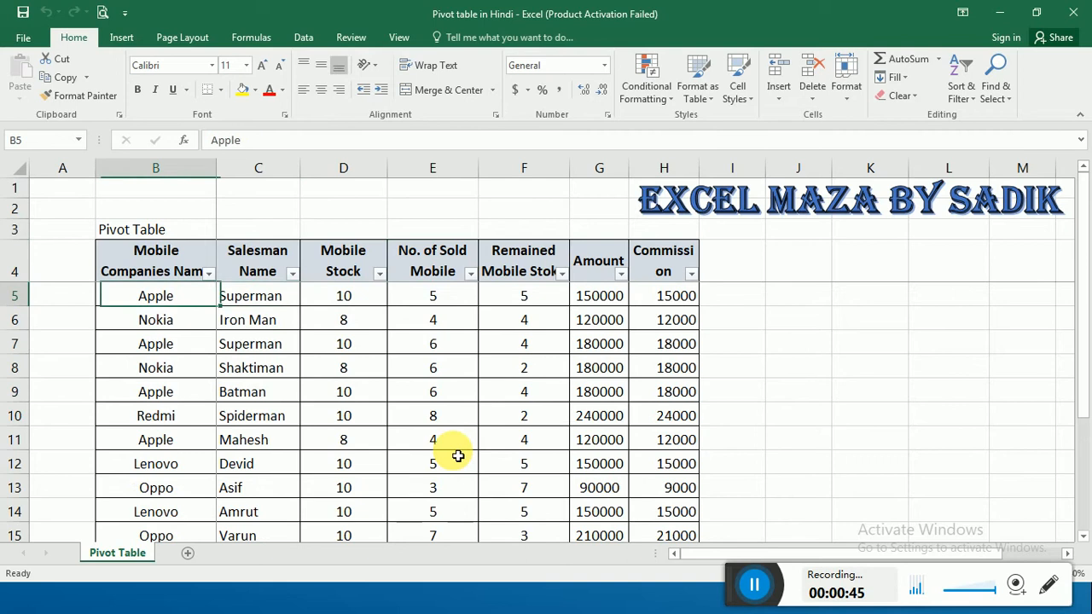
key(Up)
key(Down)
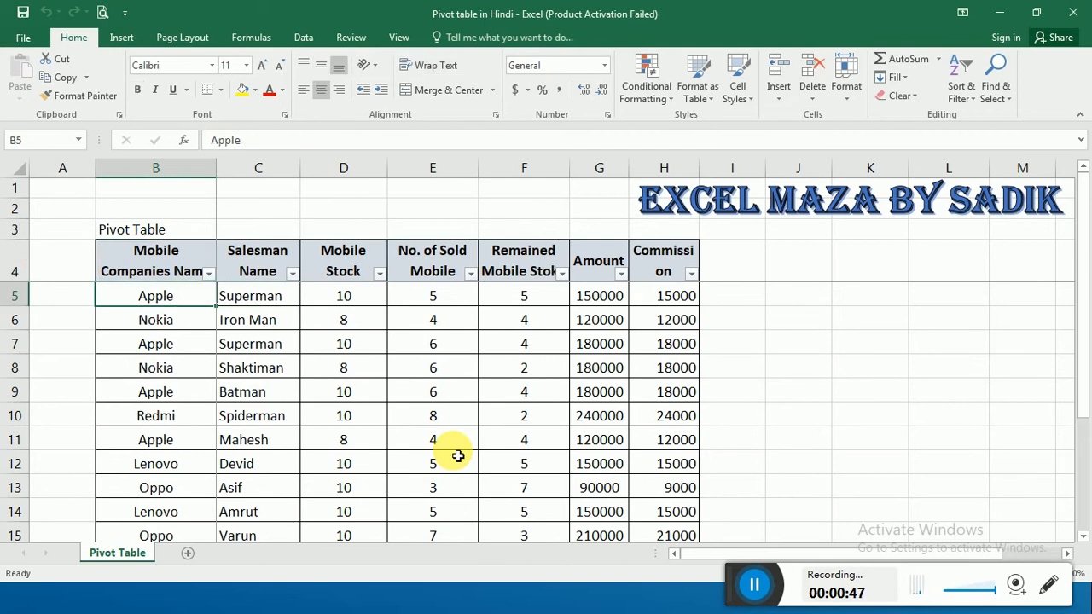
key(Up)
key(Down)
key(Up)
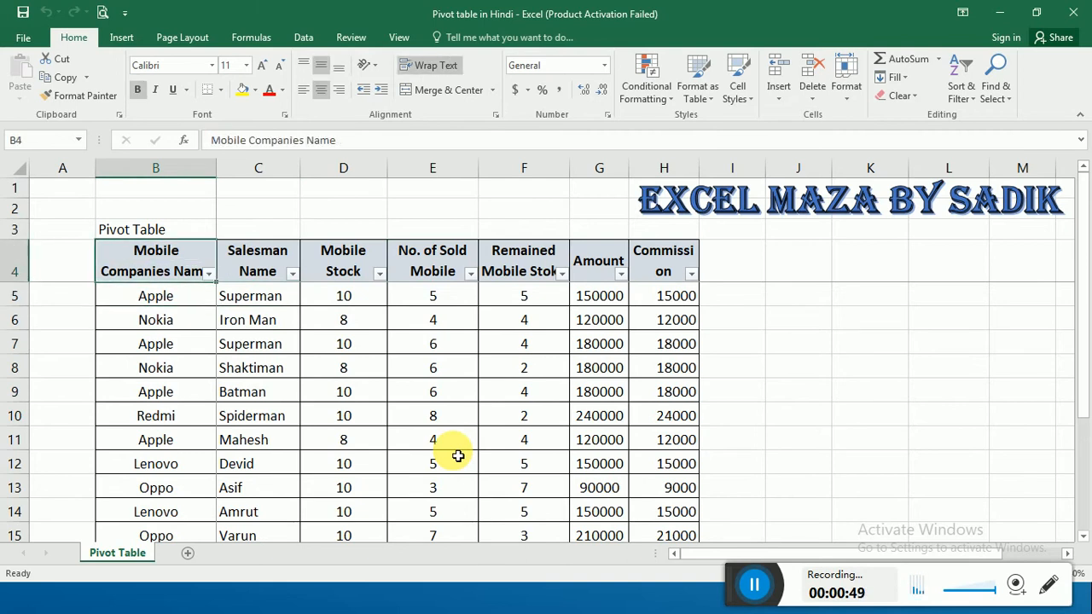
key(Down)
key(Up)
Select the whole sales table including its header row, extending the range from B4 to H19.
key(ctrl+shift+Down)
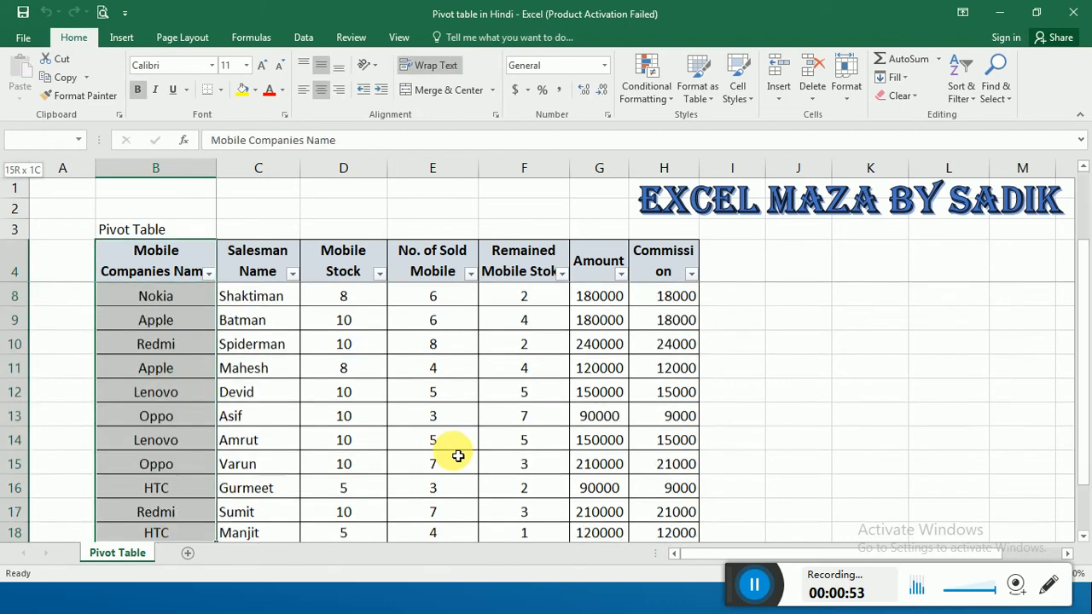
key(shift+Right)
key(shift+Right)
key(shift+Right)
key(shift+Right)
key(shift+Right)
key(shift+Right)
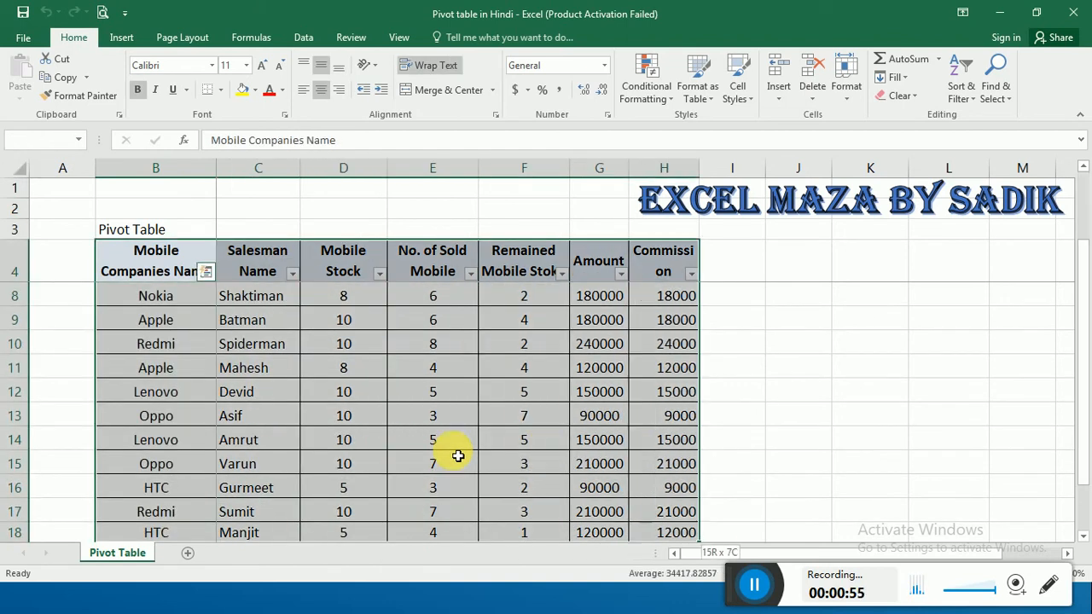
scroll(458, 456, down, 1)
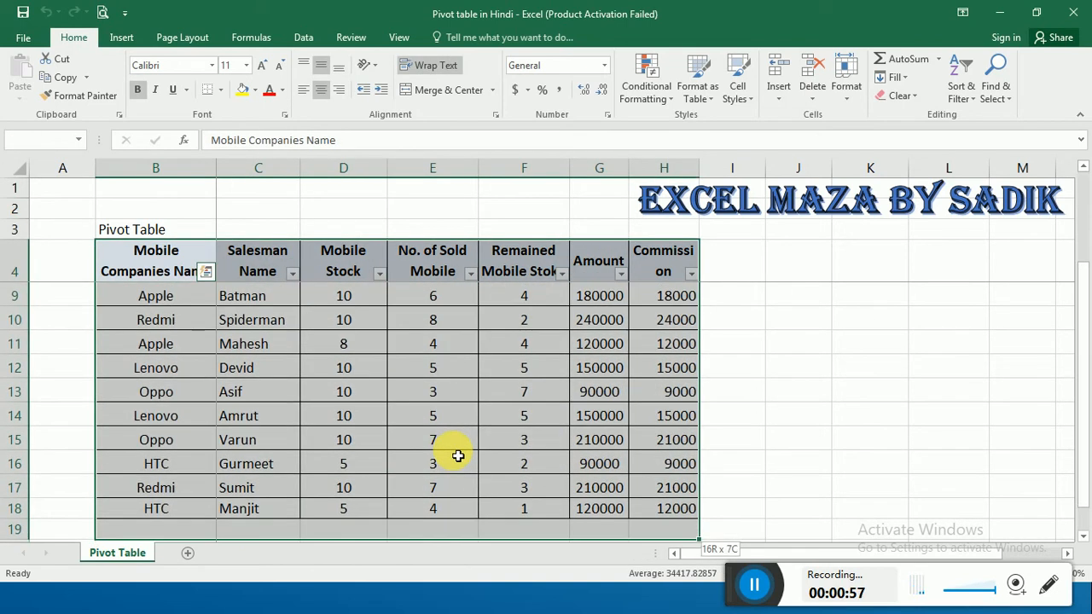
Select only the data records below the header row, from B5 to H18.
key(Down)
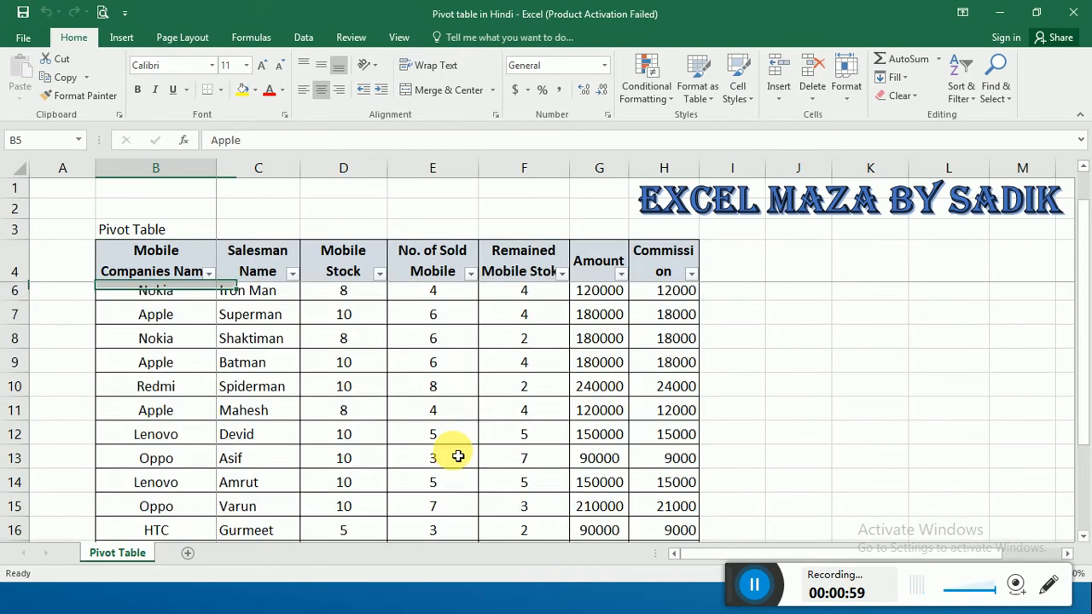
key(Up)
key(Down)
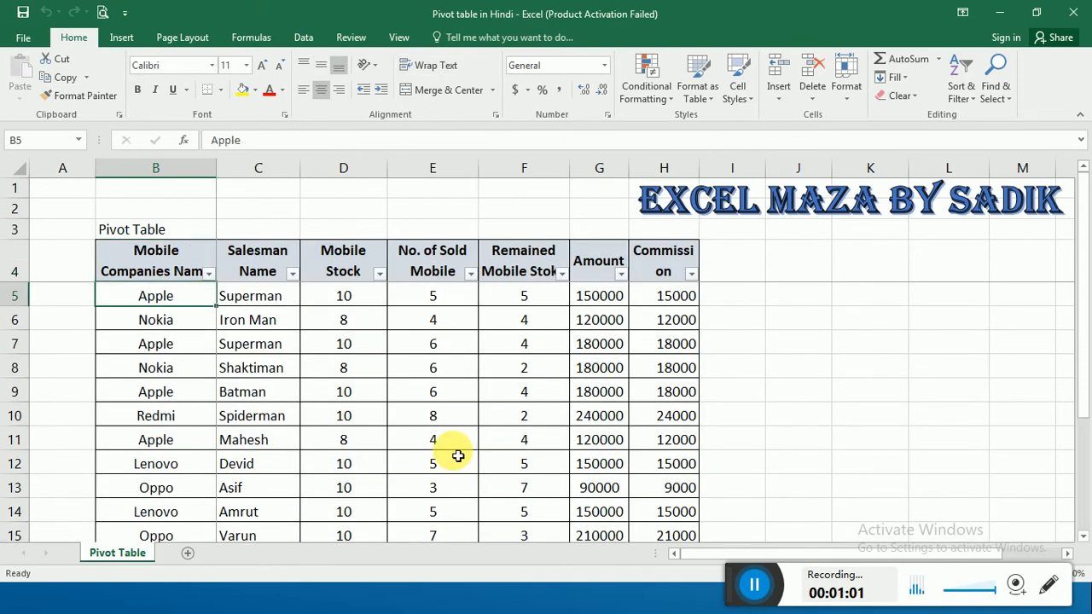
key(Down)
key(Up)
key(Up)
key(Down)
key(ctrl+shift+Down)
key(shift+Right)
key(shift+Right)
key(shift+Right)
key(shift+Right)
key(shift+Right)
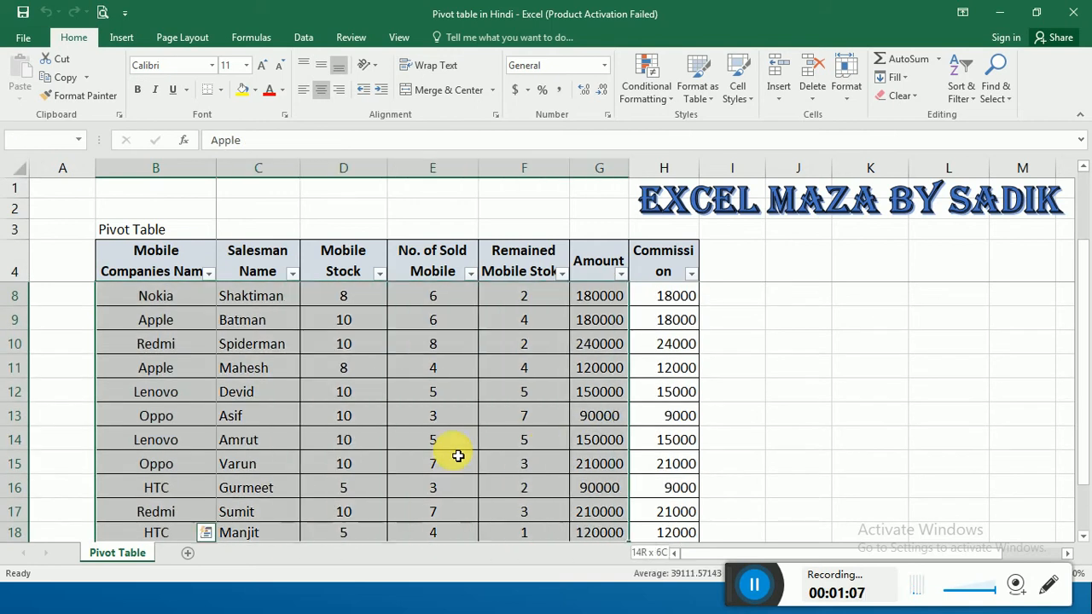
key(shift+Right)
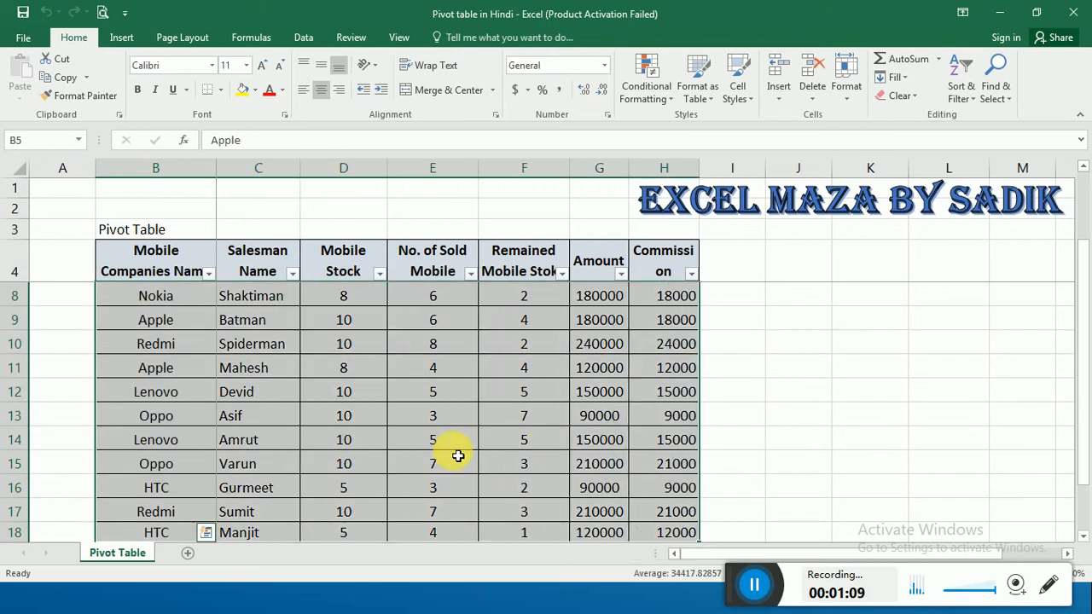
Try setting the Mobile Stock of the first Nokia record in D6 to 0, and undo the change.
key(Down)
key(Right)
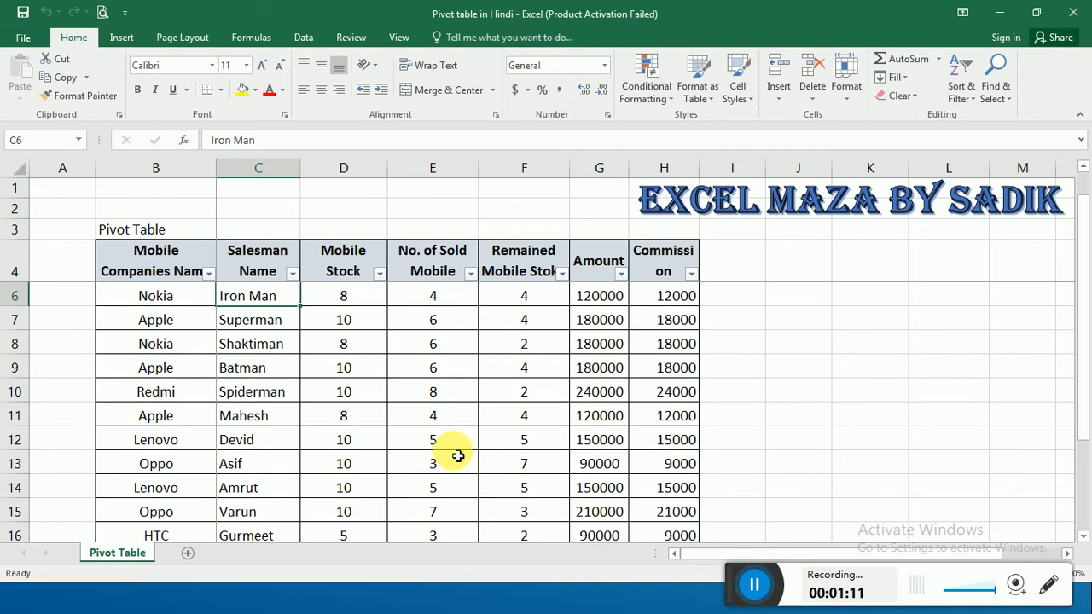
key(Right)
key(Up)
key(Up)
key(Down)
key(Down)
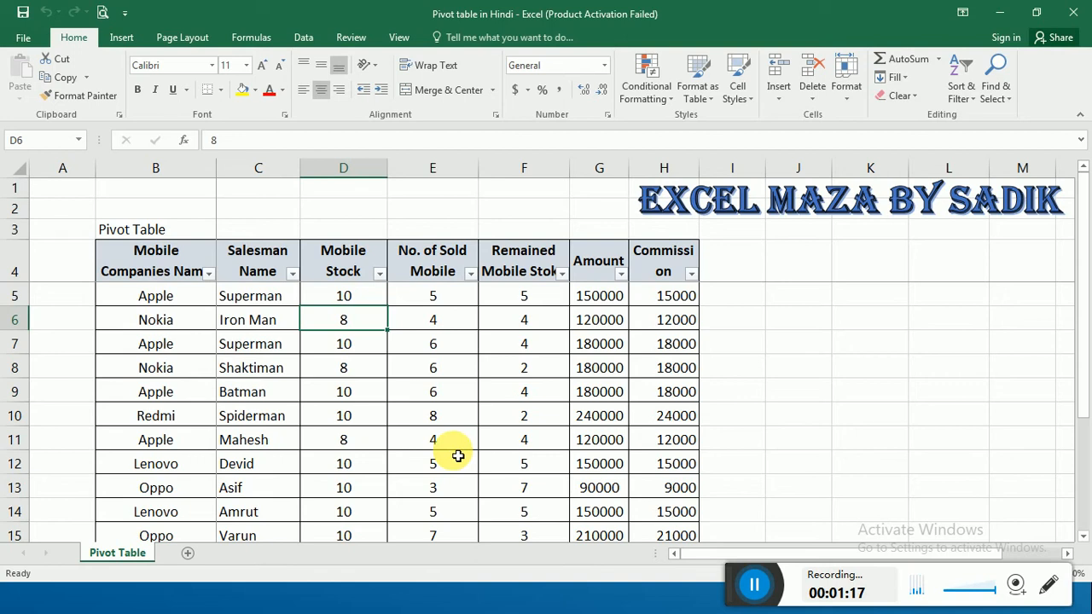
key(Delete)
text(0)
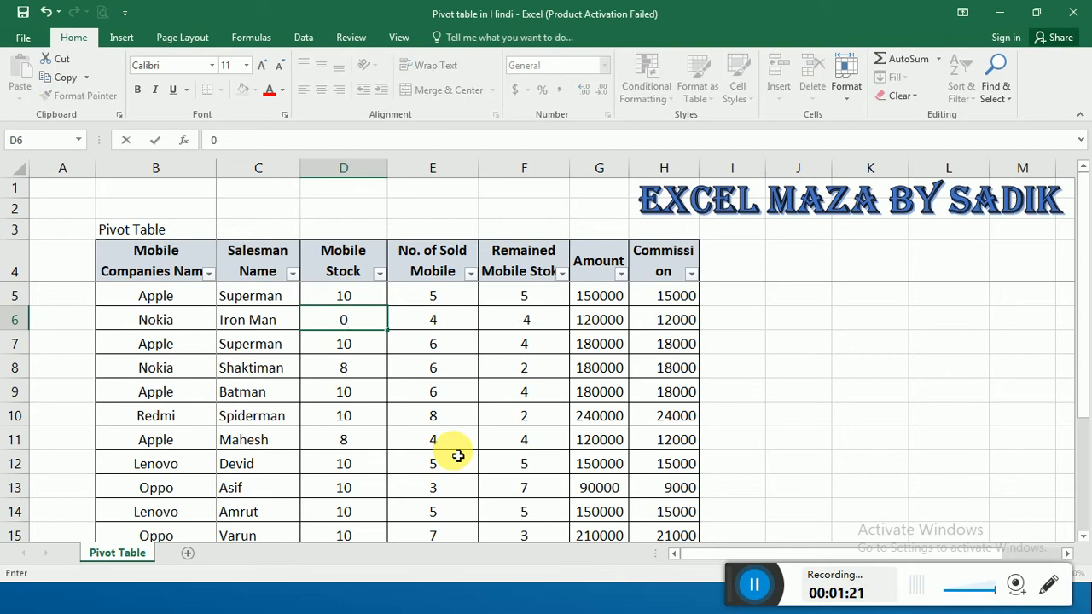
key(Return)
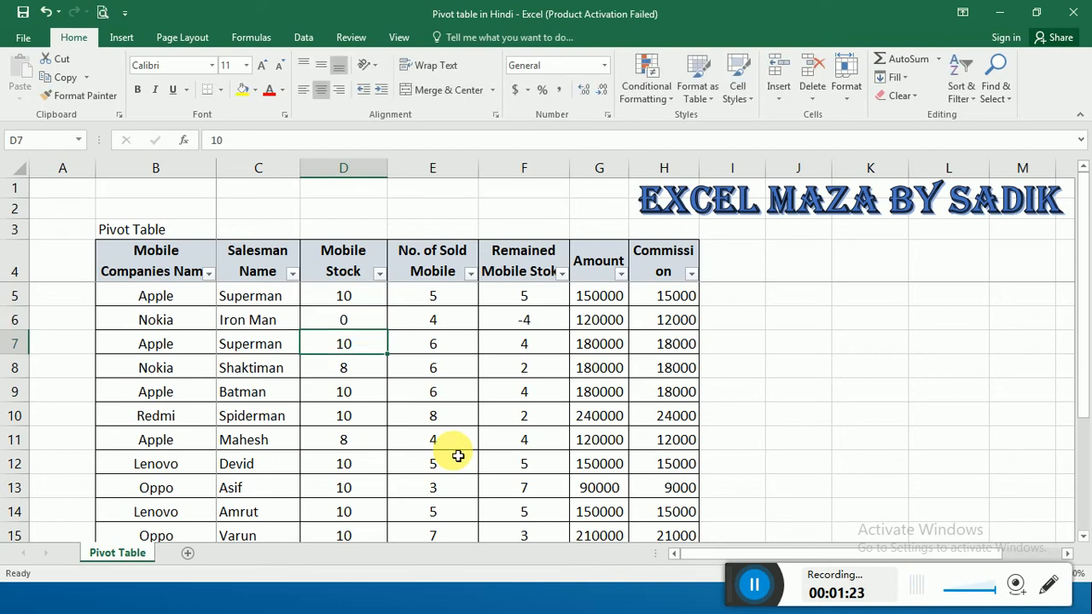
key(Up)
key(Delete)
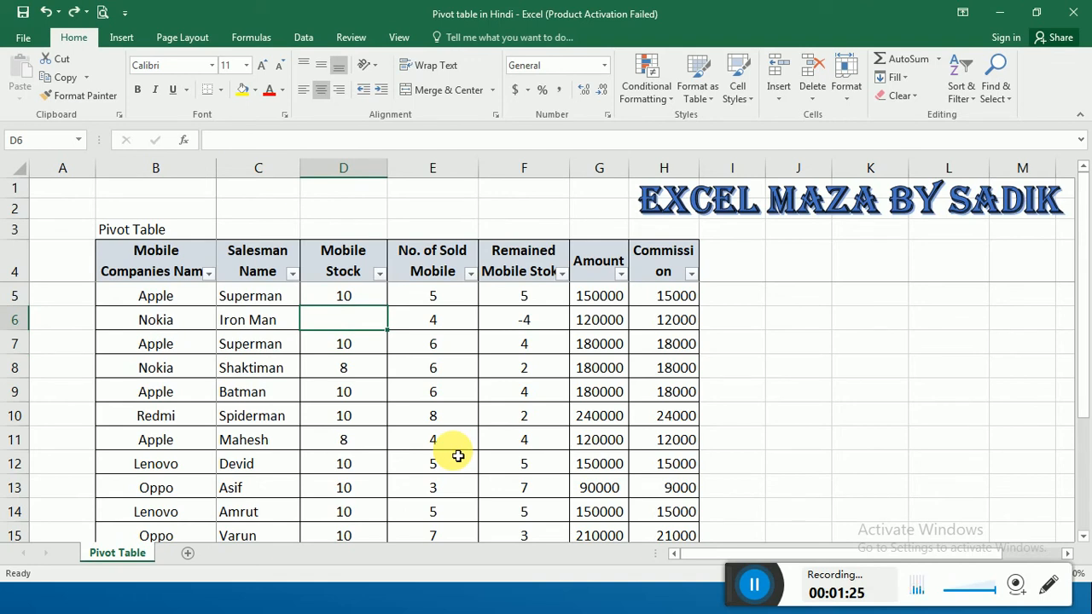
key(ctrl+z)
key(ctrl+z)
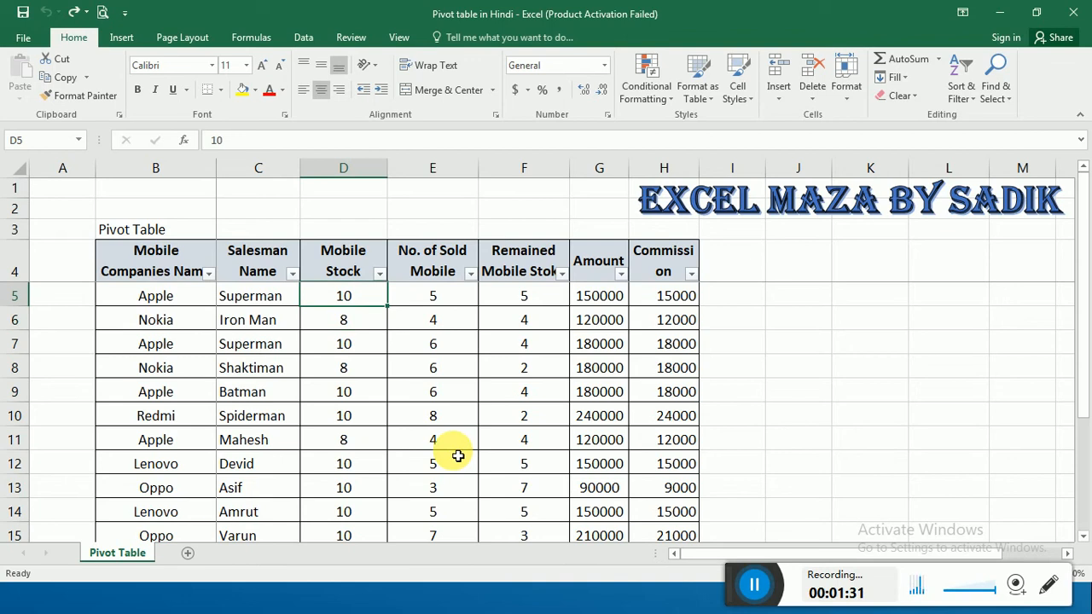
Enter 0 again as the Mobile Stock in cell D6.
key(Up)
key(Down)
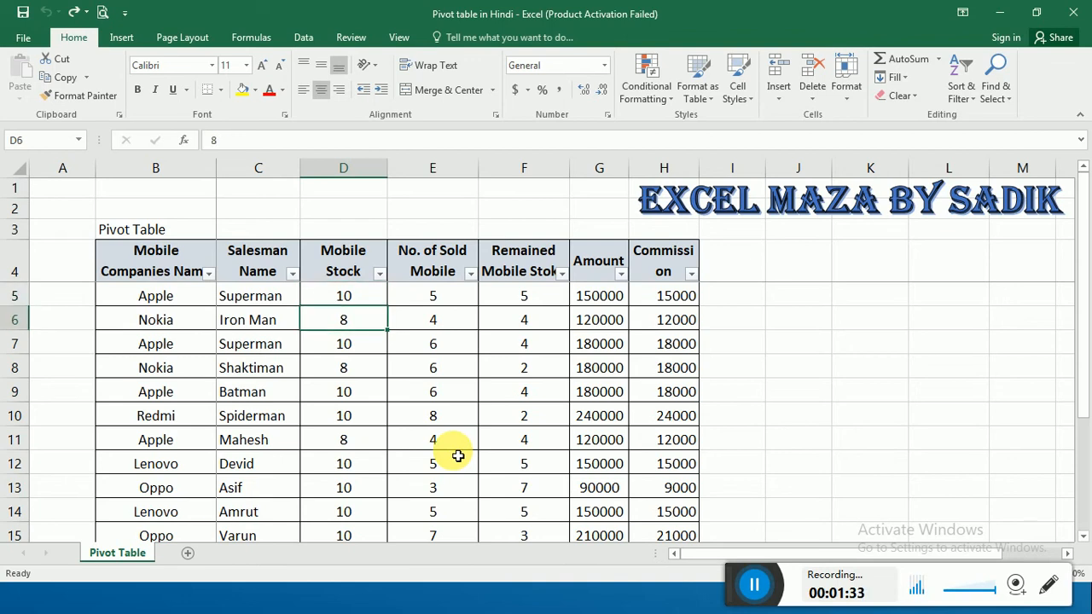
key(Delete)
text(0)
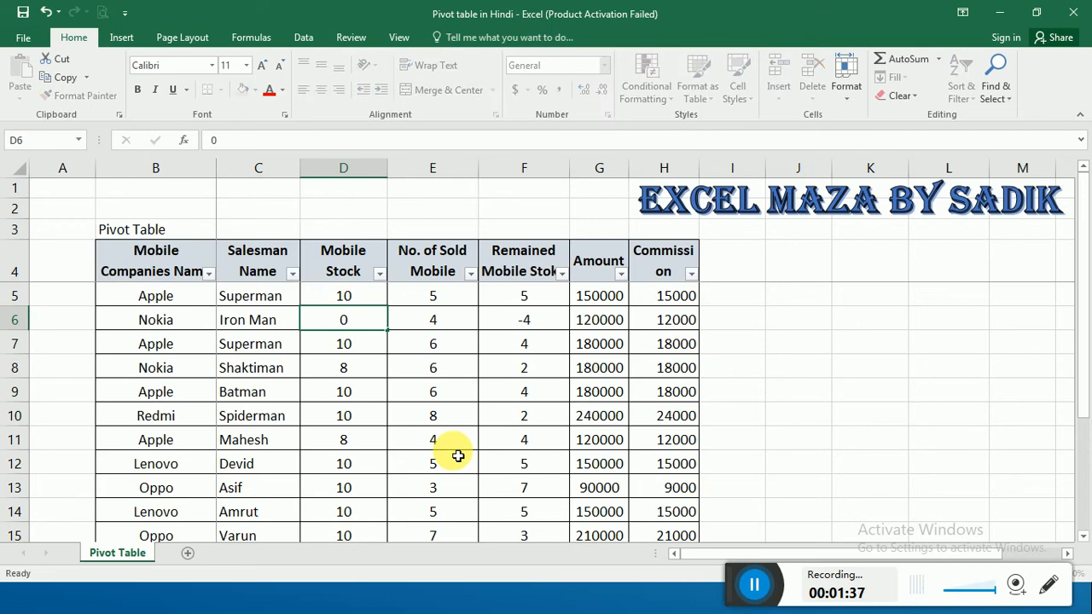
key(Return)
Try entering NA as the salesman name in C6, cancel the entry and undo the stock change in D6.
key(Up)
key(Left)
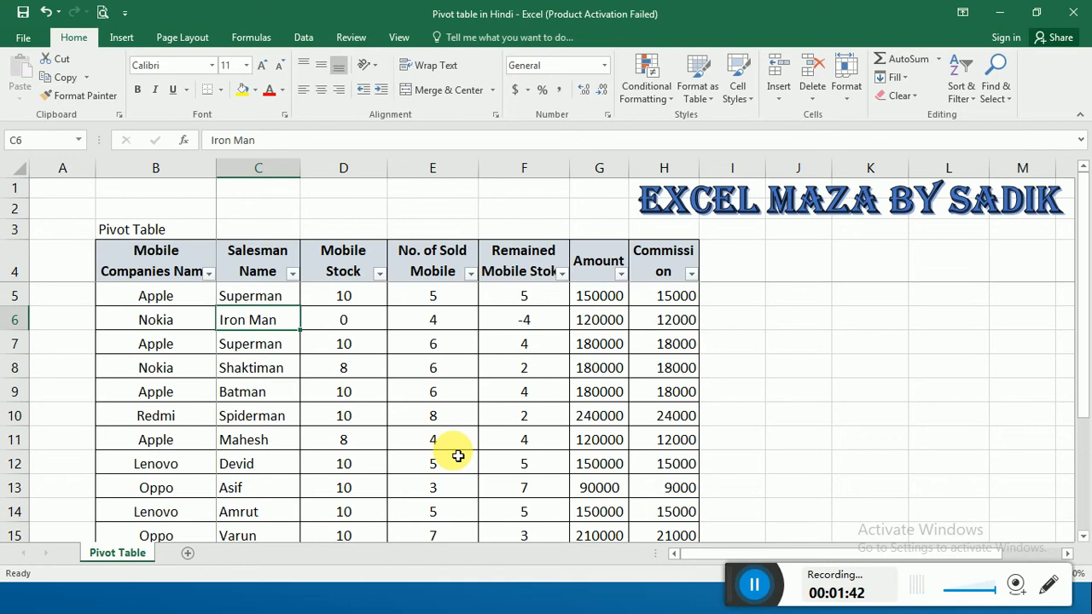
text(NA)
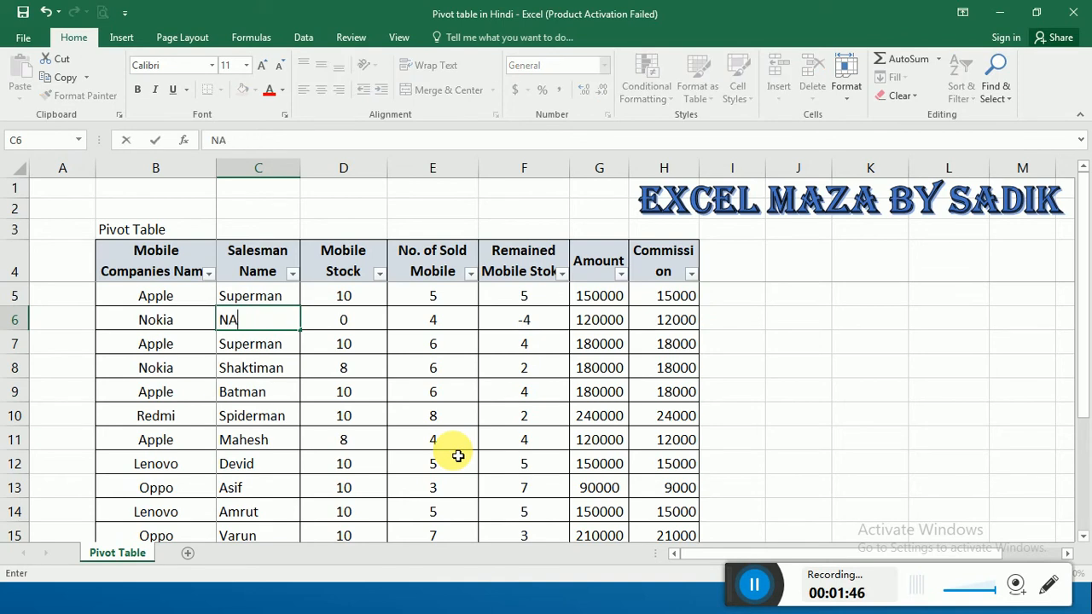
key(Escape)
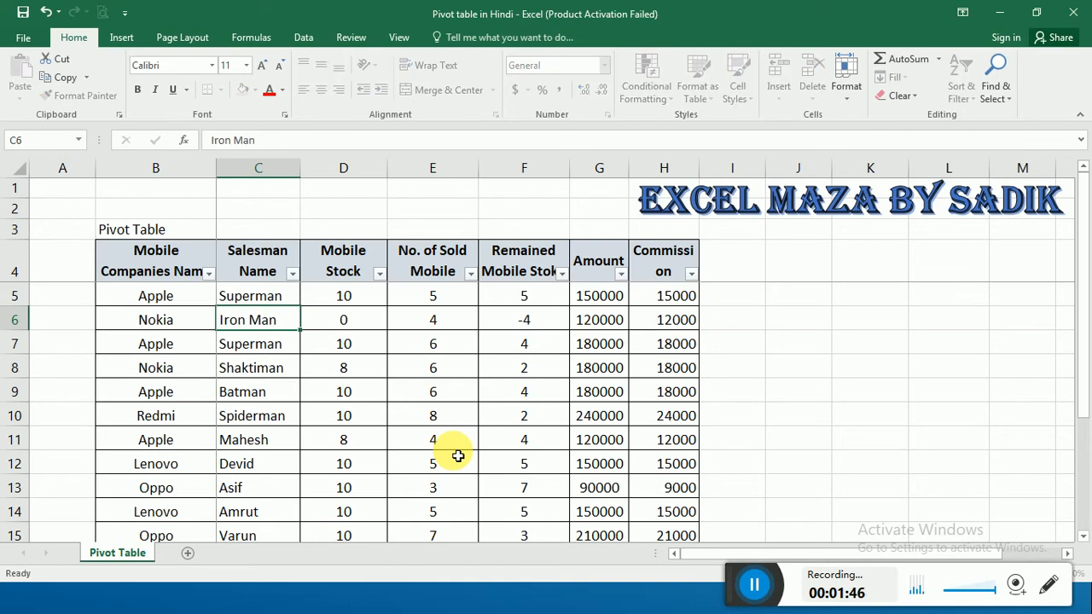
key(ctrl+z)
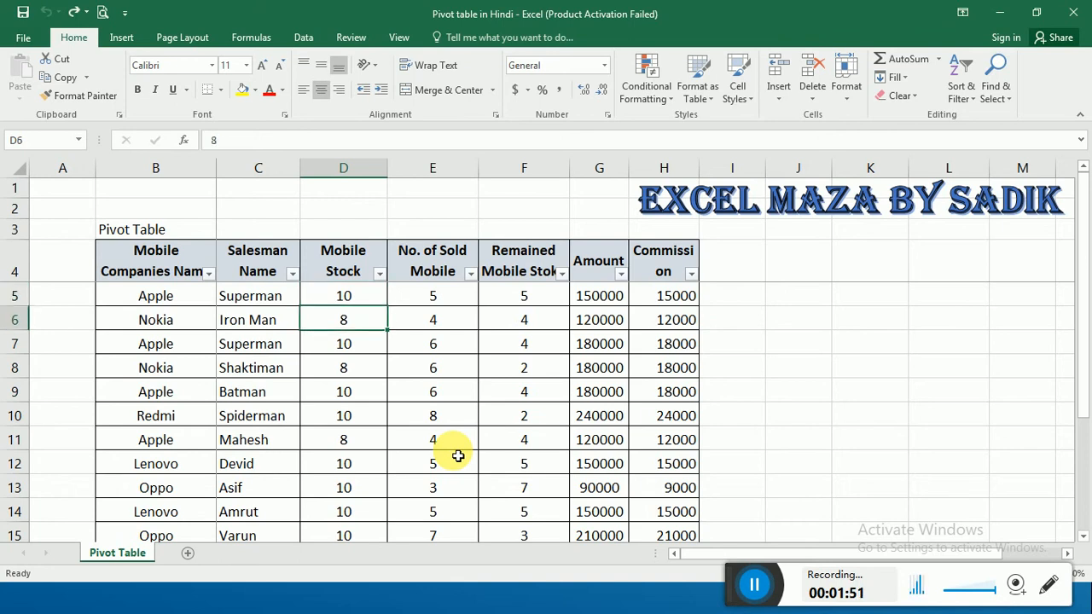
Examine the Mobile Companies Name column, from its header to the first entries below.
key(Left)
key(Left)
key(Up)
key(Up)
key(Down)
key(Down)
key(Up)
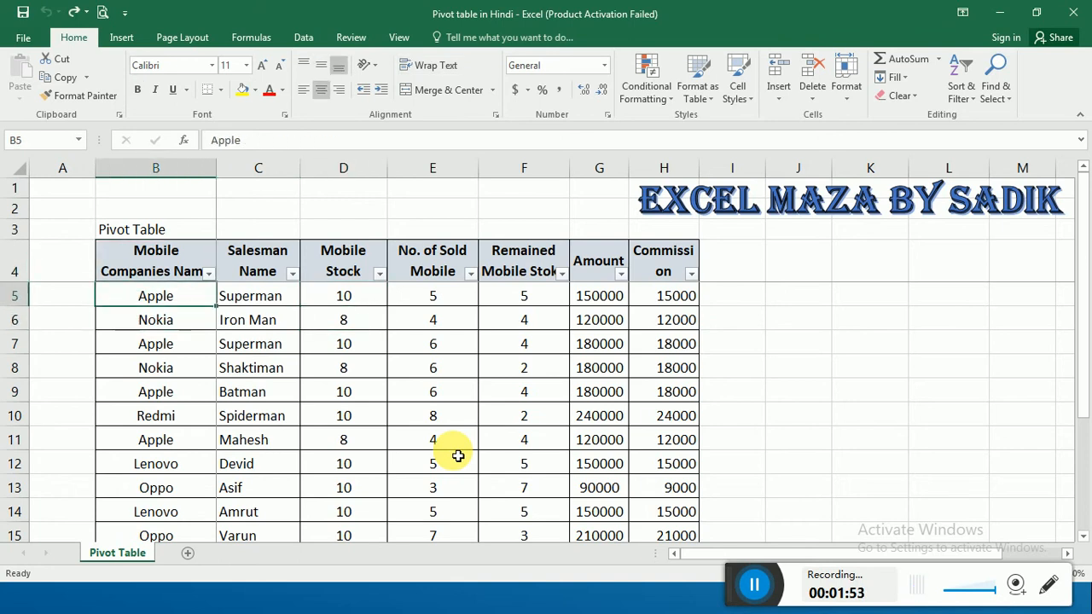
key(Up)
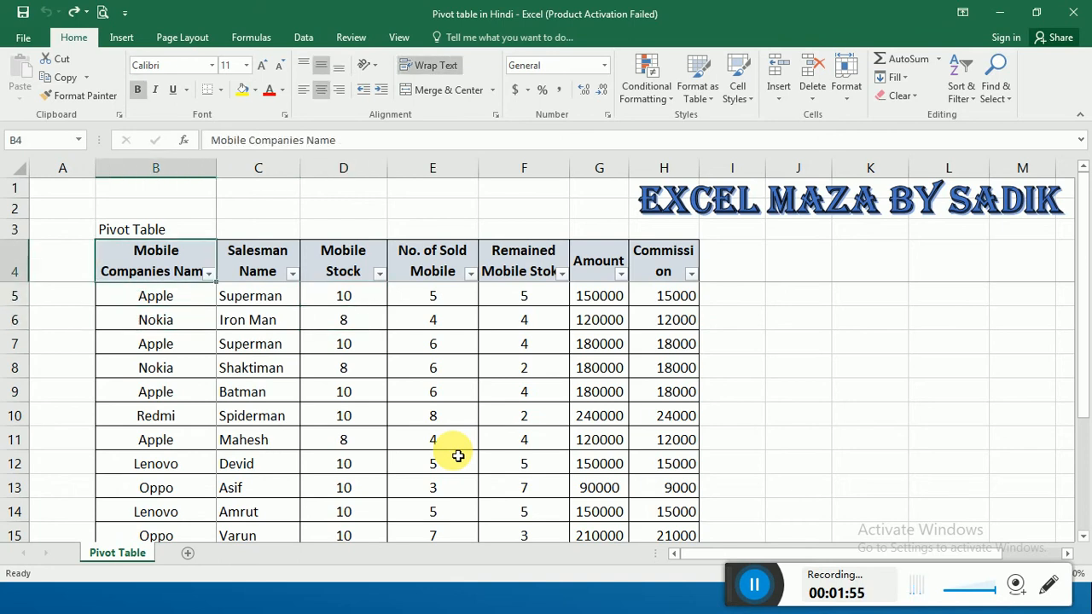
key(Up)
key(Down)
key(Down)
key(Down)
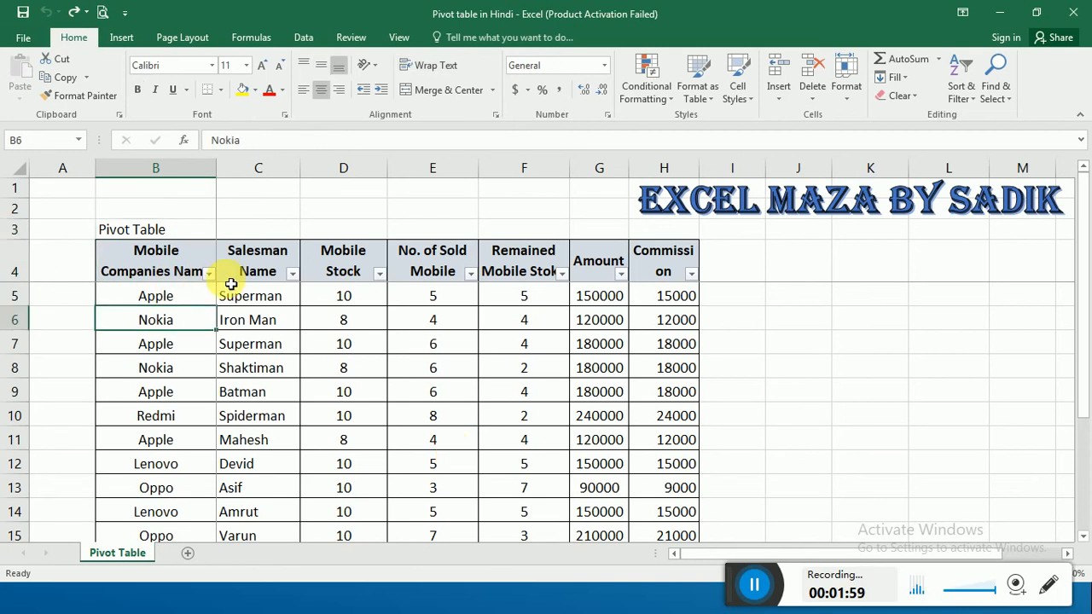
Inspect the first record's sold count, remaining stock, amount and commission in cells E5 to H5.
click(458, 293)
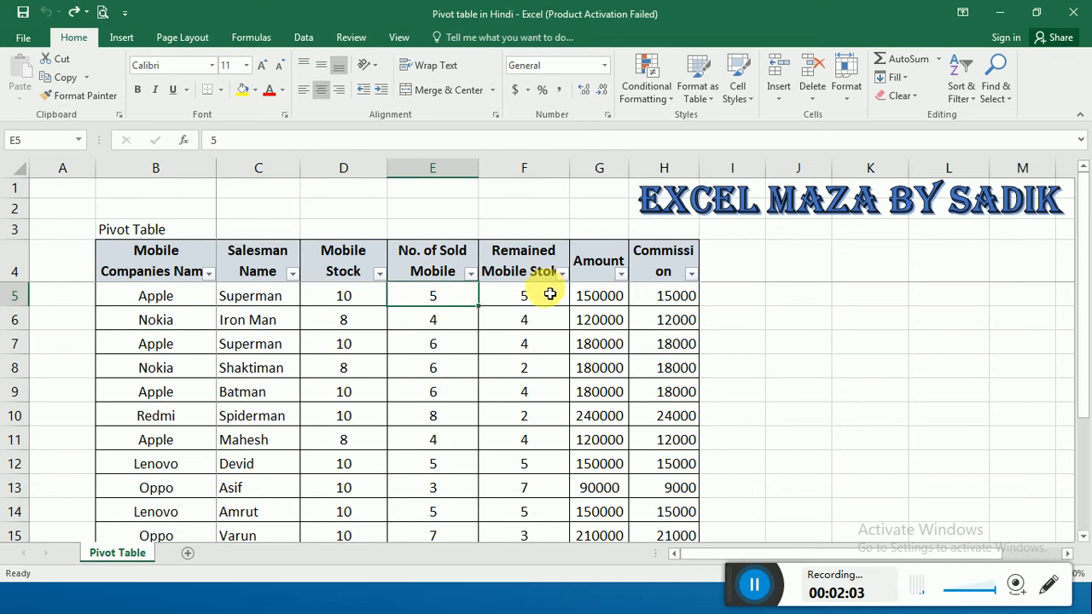
click(549, 294)
click(607, 296)
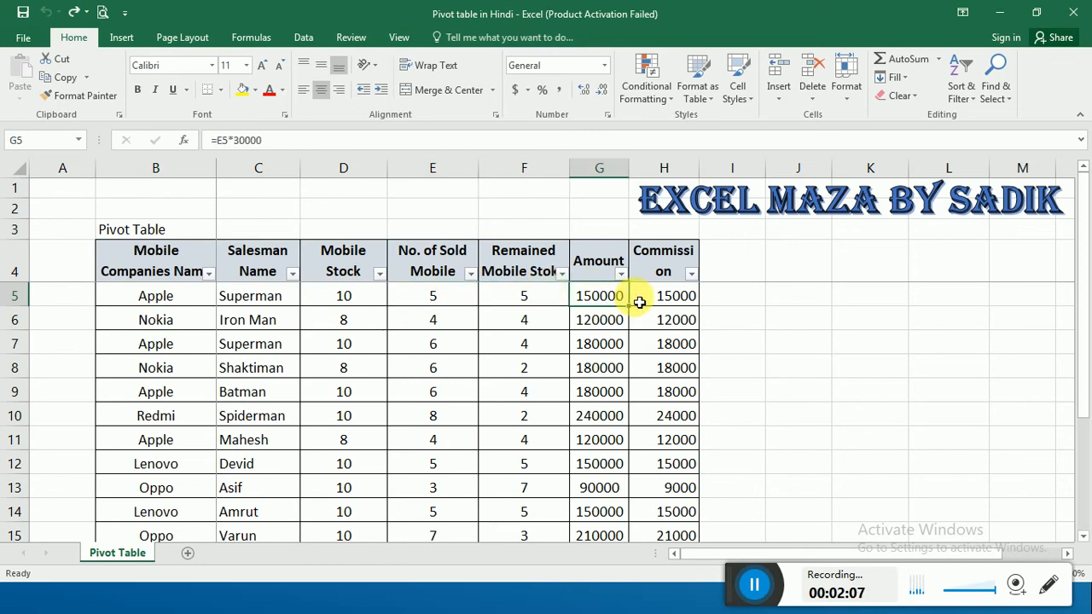
click(640, 297)
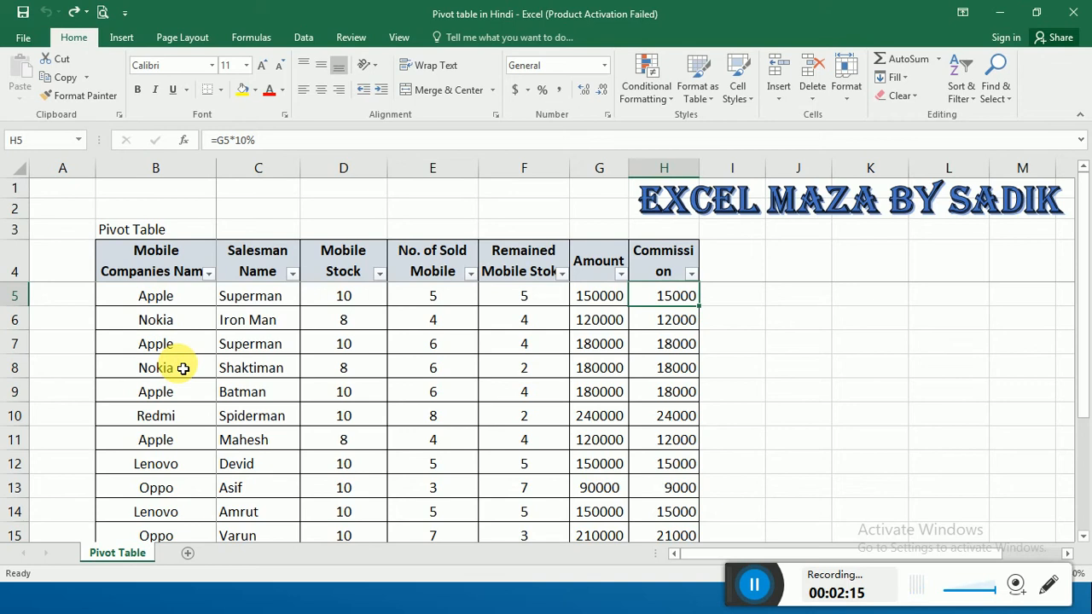
Filter the Mobile Companies Name column to show only the Apple records.
click(208, 273)
click(265, 409)
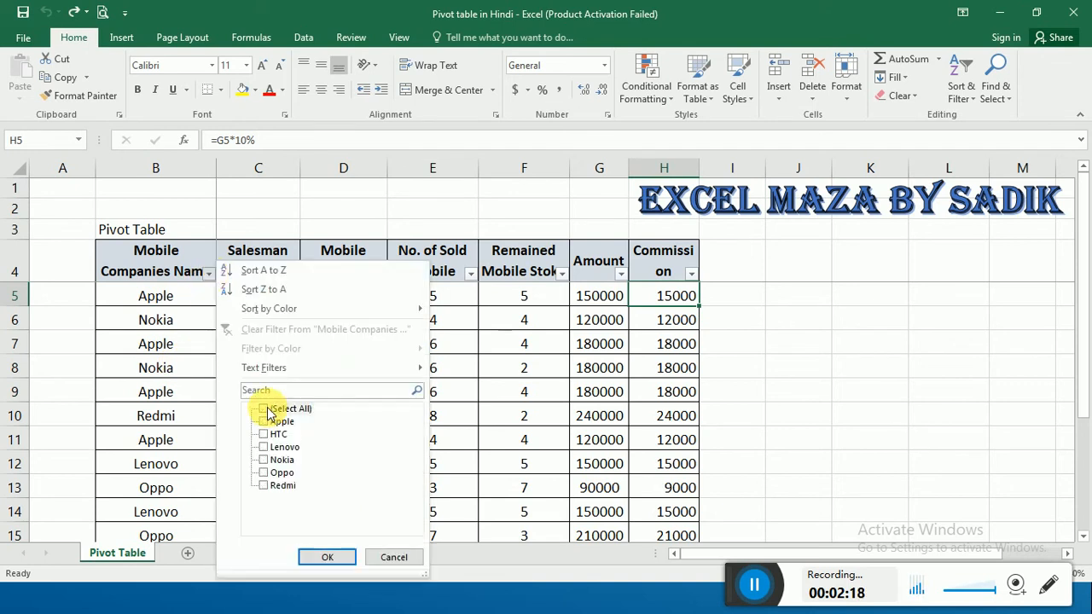
click(264, 420)
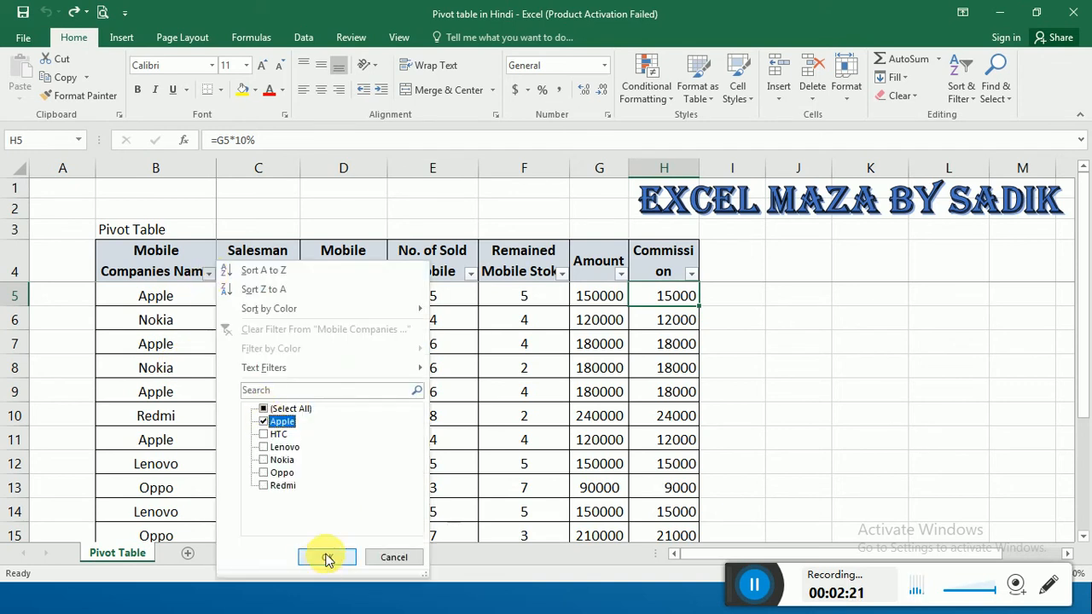
click(327, 559)
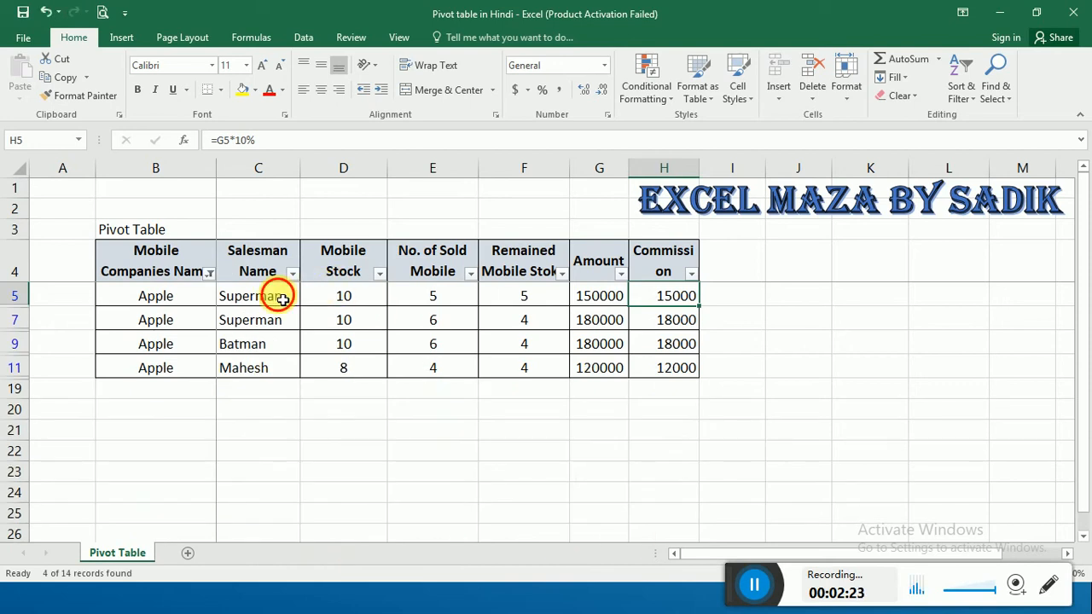
Examine the salesman names of the filtered Apple records, starting with the repeated name in rows 5 and 7.
drag(282, 296, 275, 316)
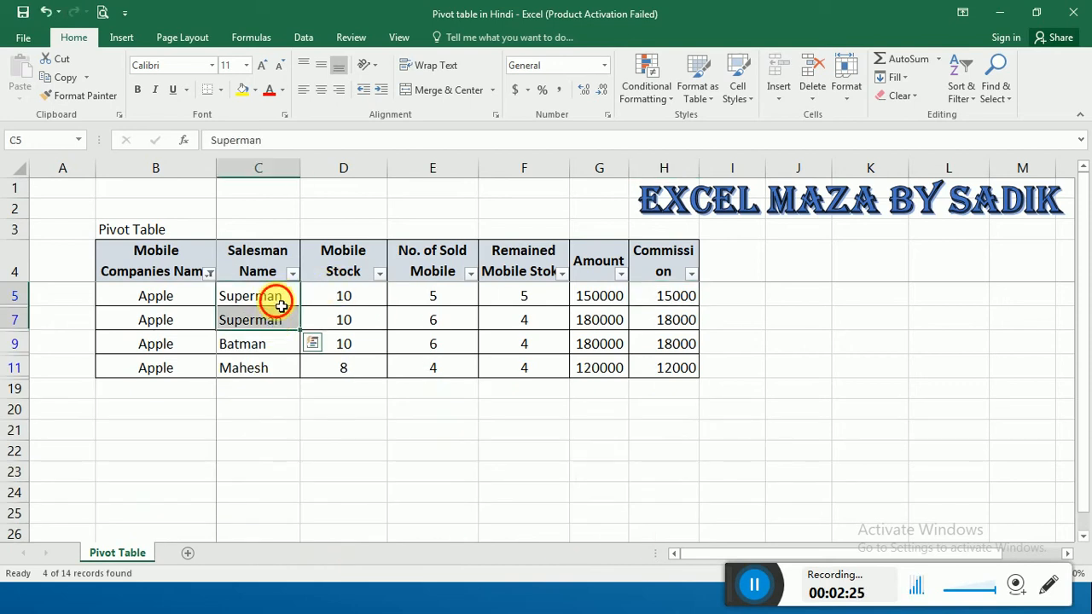
click(281, 306)
drag(281, 306, 271, 378)
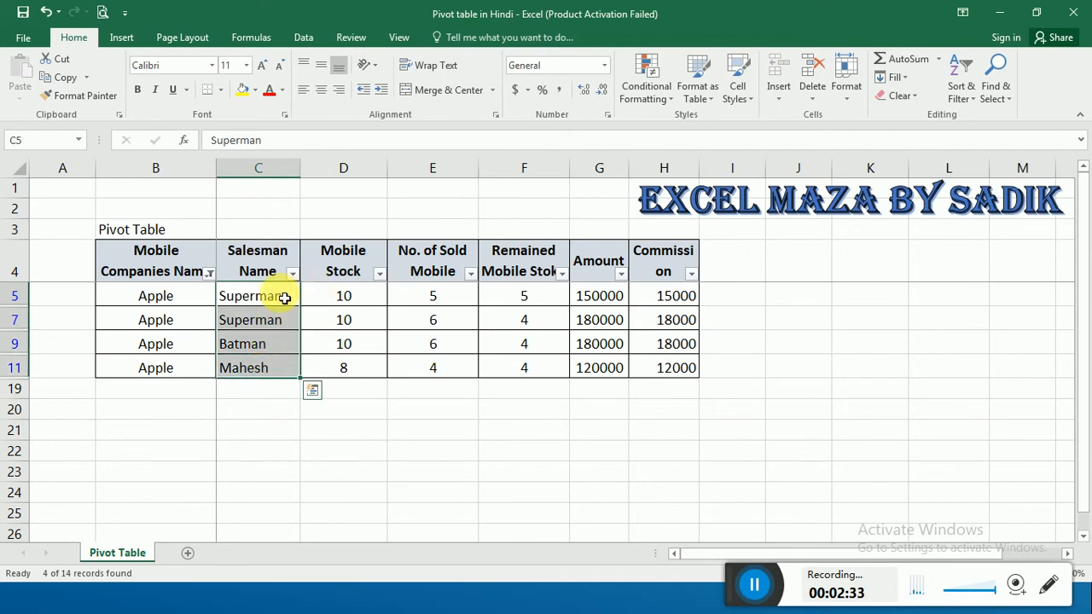
Reset the Mobile Companies Name filter to include all companies.
click(208, 273)
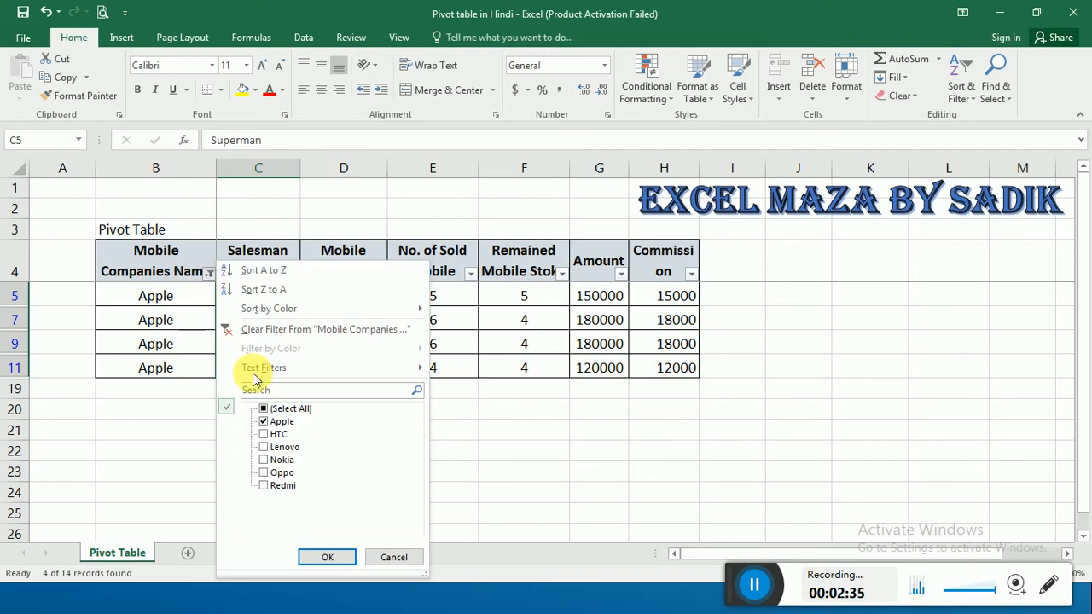
click(263, 409)
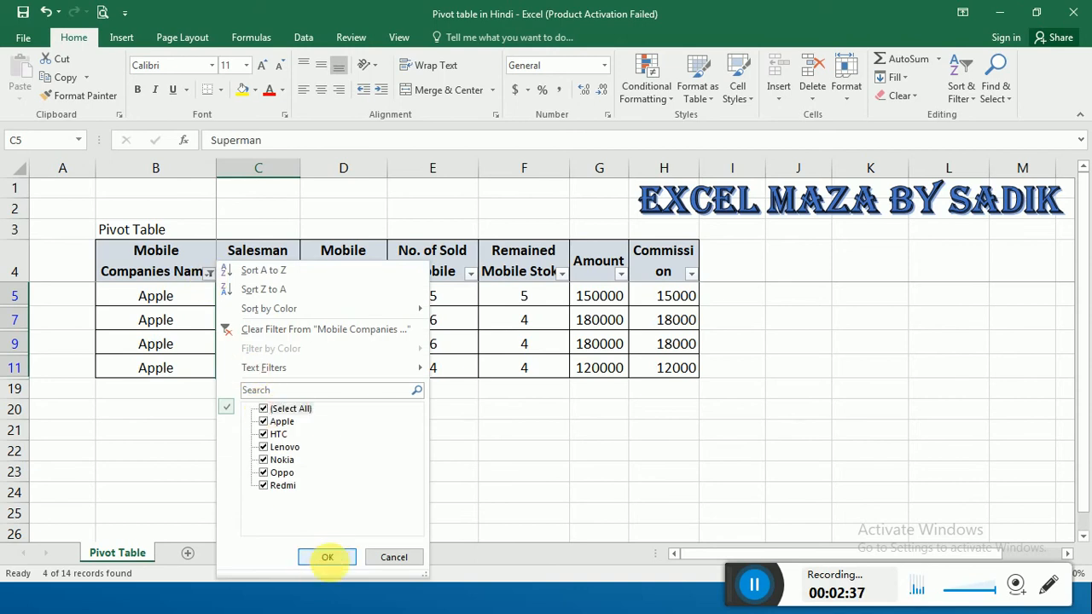
click(327, 557)
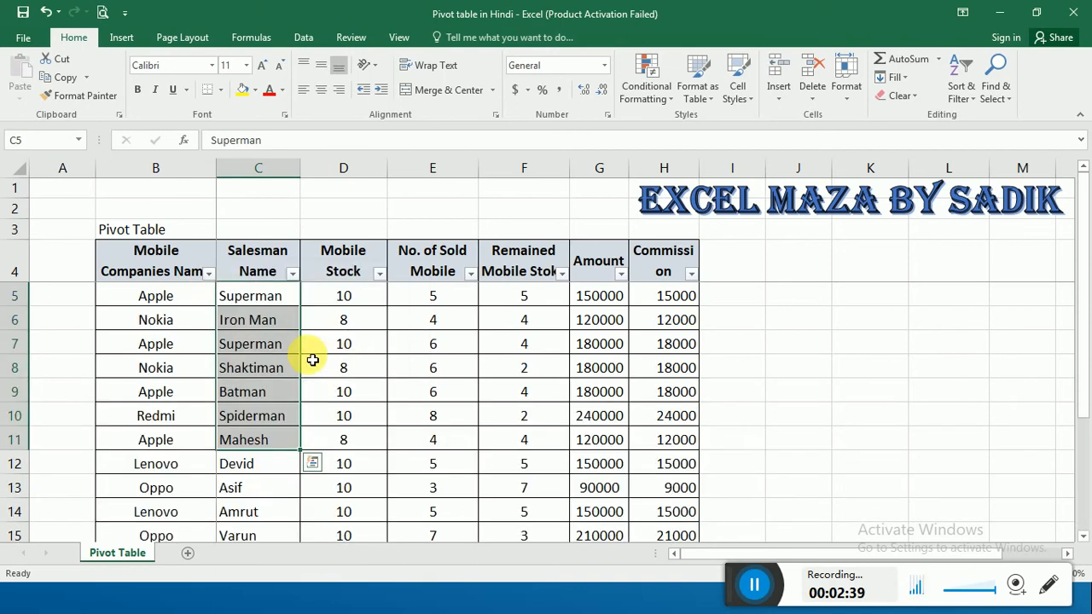
Start creating a PivotTable from the mobile sales data, with a cell inside the table selected.
click(273, 299)
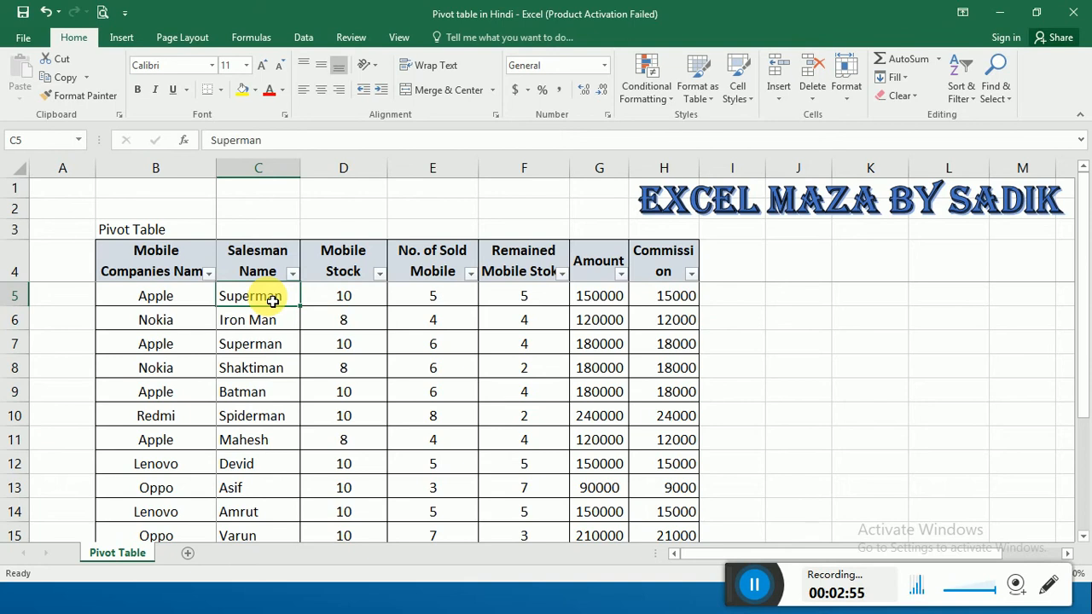
click(142, 258)
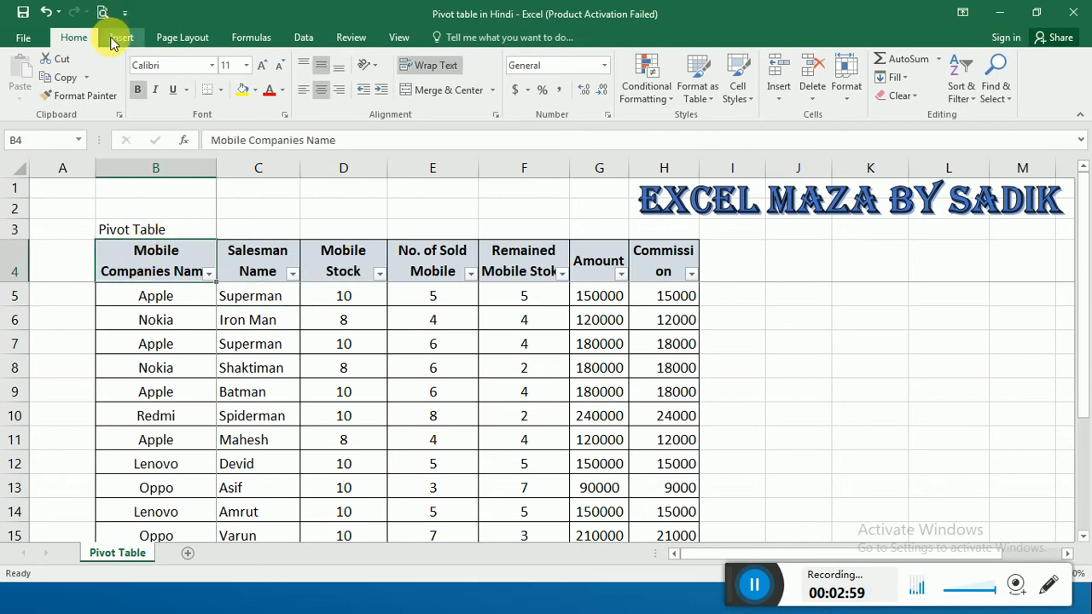
click(179, 305)
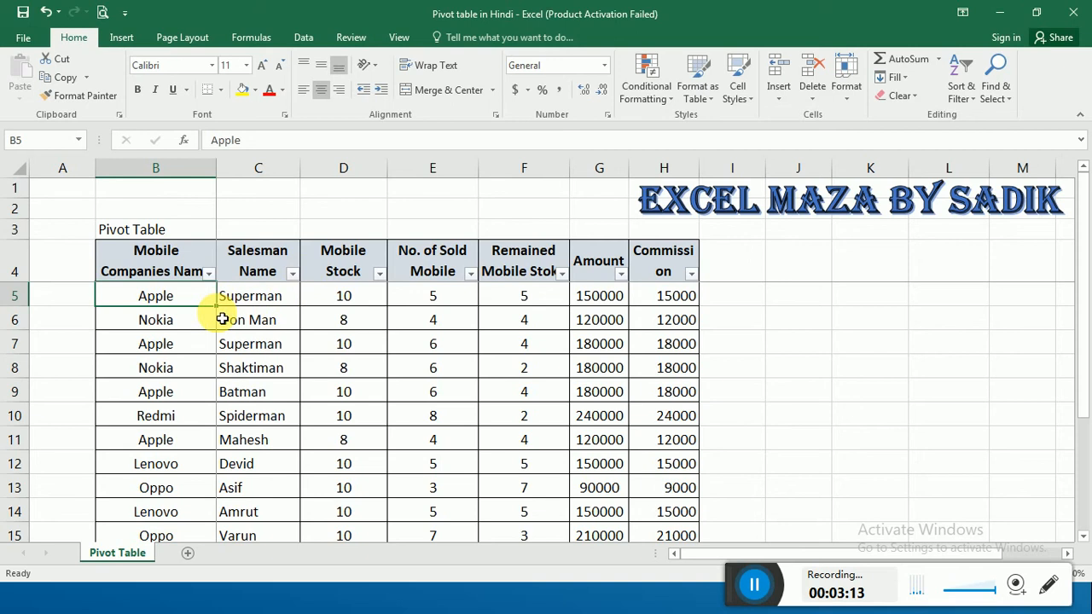
click(121, 41)
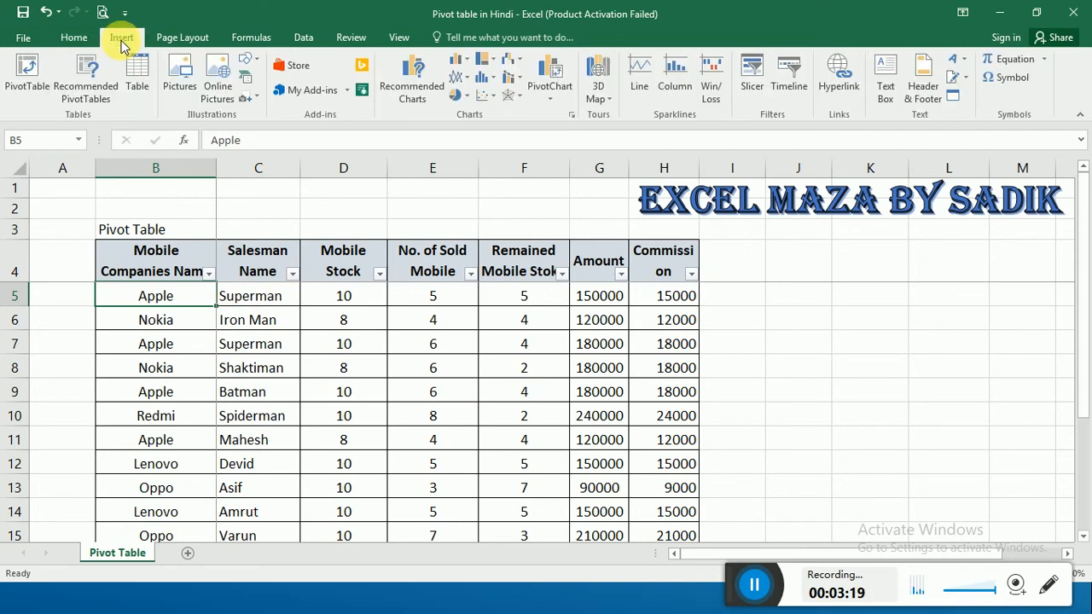
click(75, 38)
click(121, 41)
click(25, 75)
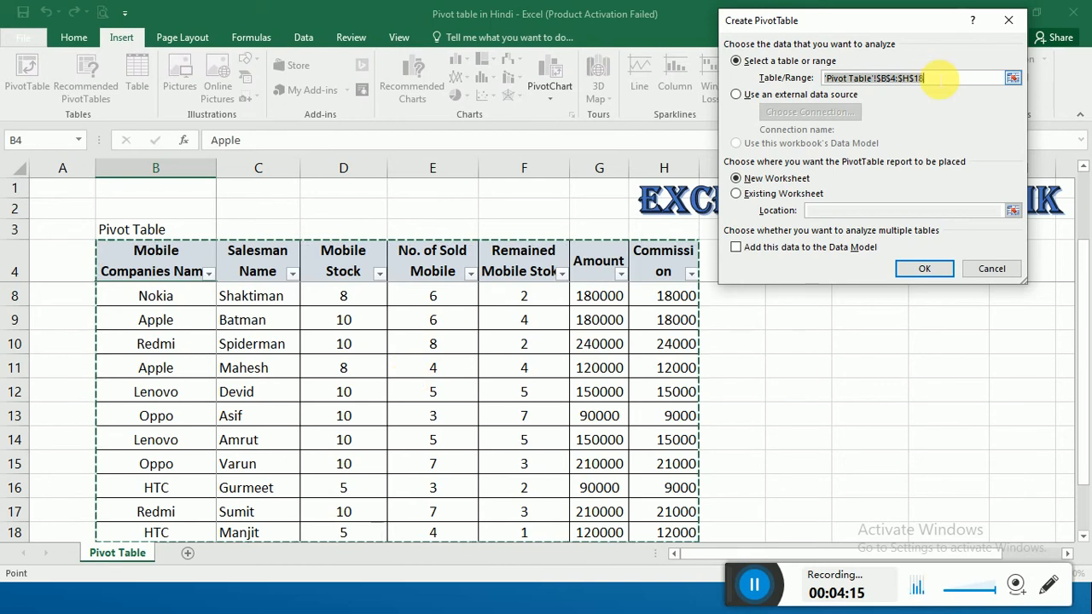
Try J9:L15 as the PivotTable's source range in place of the suggested one, and clear it again.
key(BackSpace)
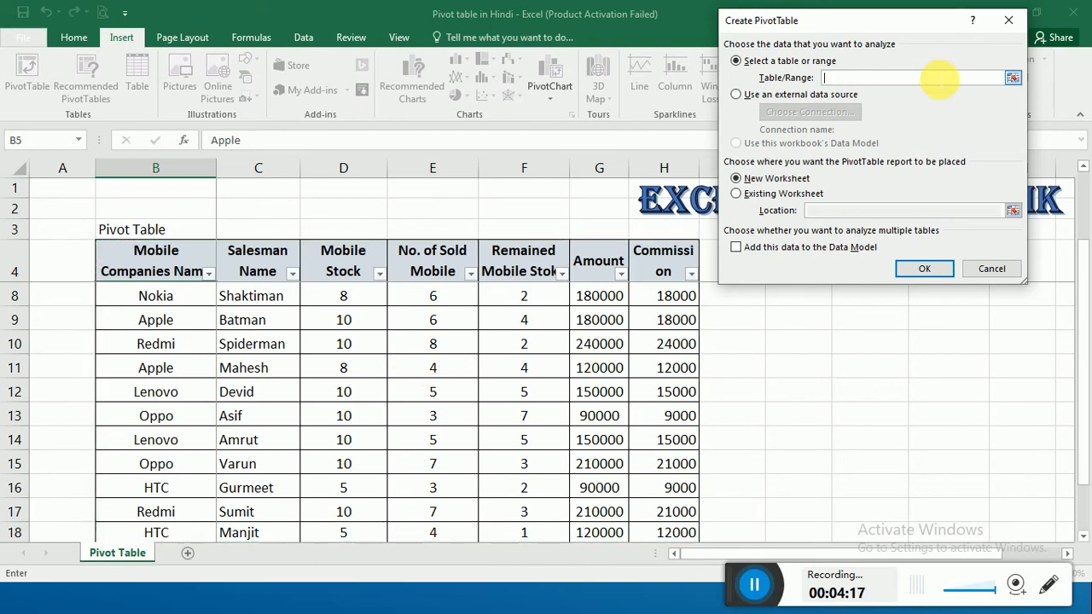
drag(821, 319, 995, 471)
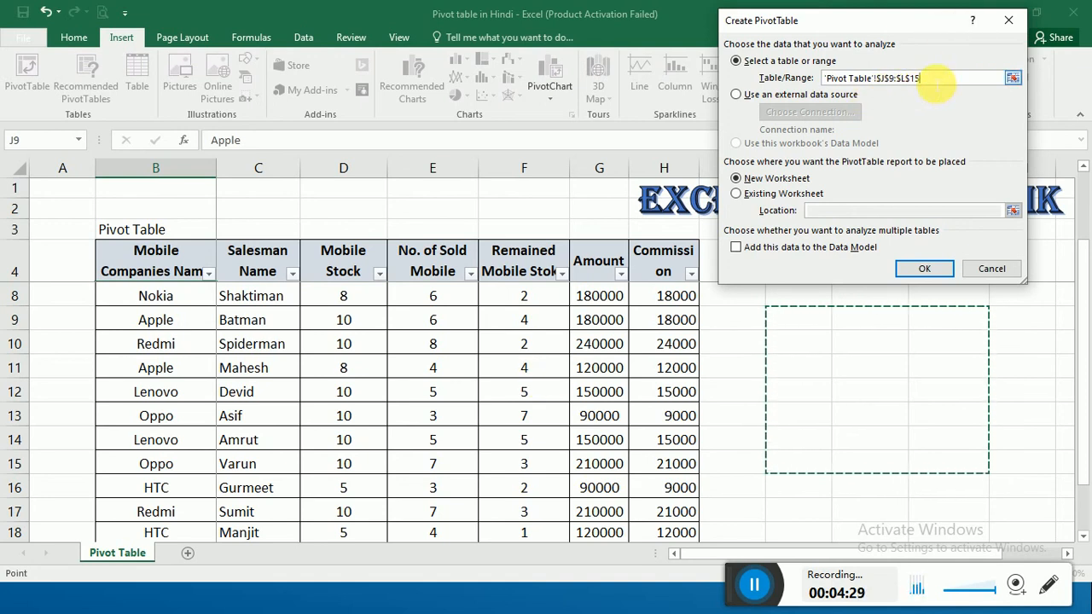
drag(932, 80, 811, 85)
key(BackSpace)
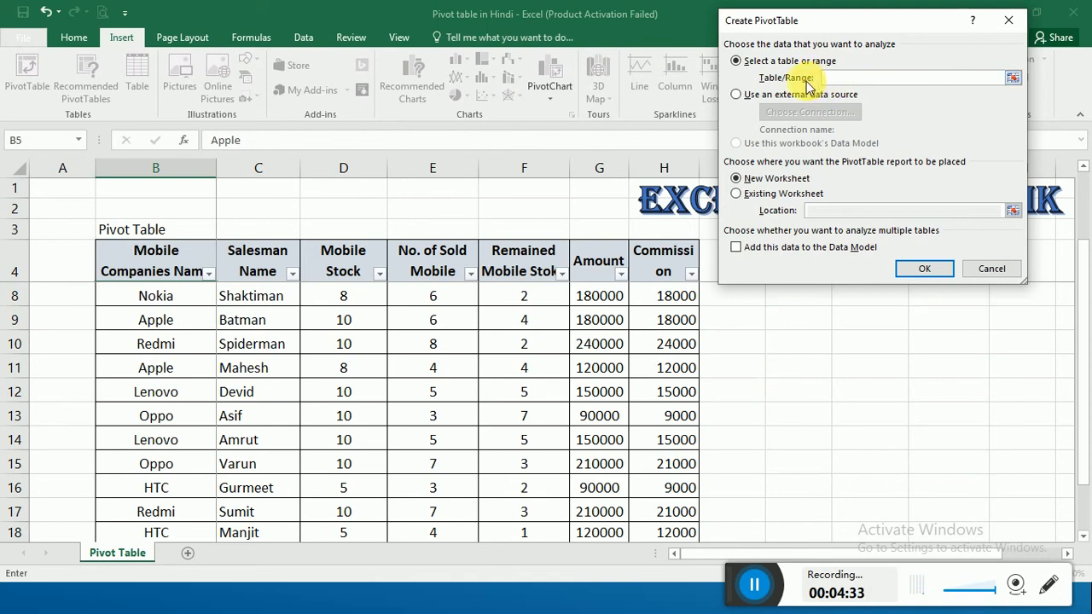
Set the source range to B4:H18, including the headers, and create the PivotTable on a new worksheet.
click(157, 267)
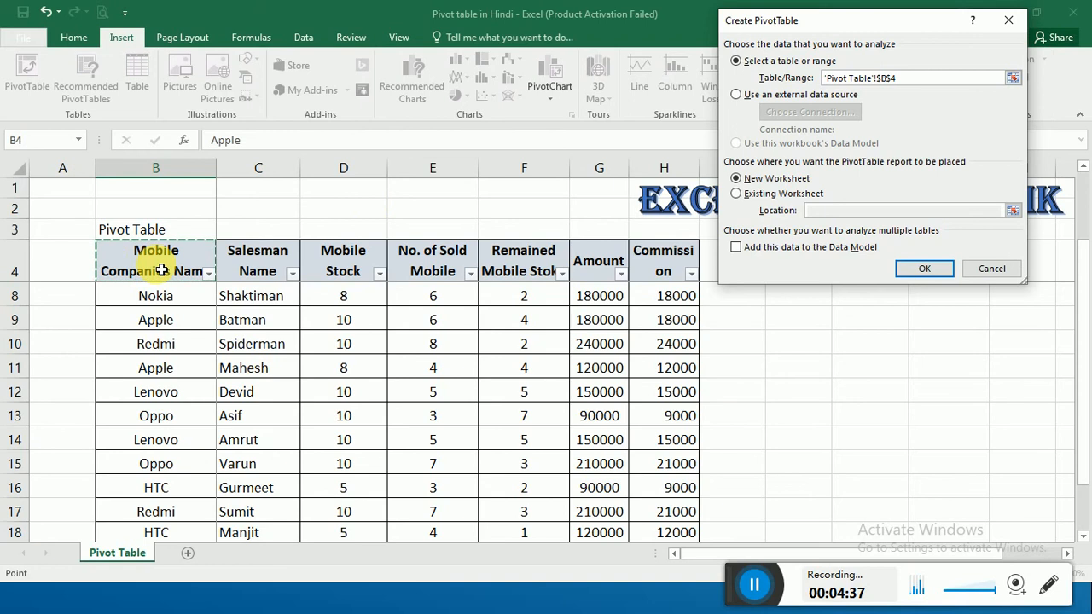
key(ctrl+shift+Down)
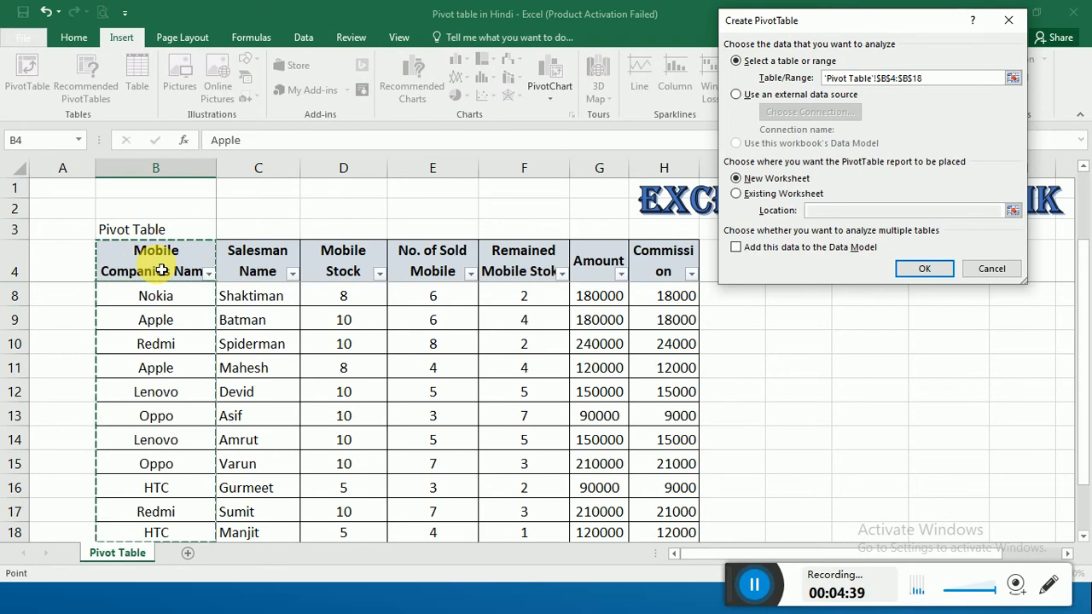
scroll(161, 269, down, 1)
key(shift+Right)
key(shift+Right)
key(shift+Right)
key(shift+Right)
key(shift+Right)
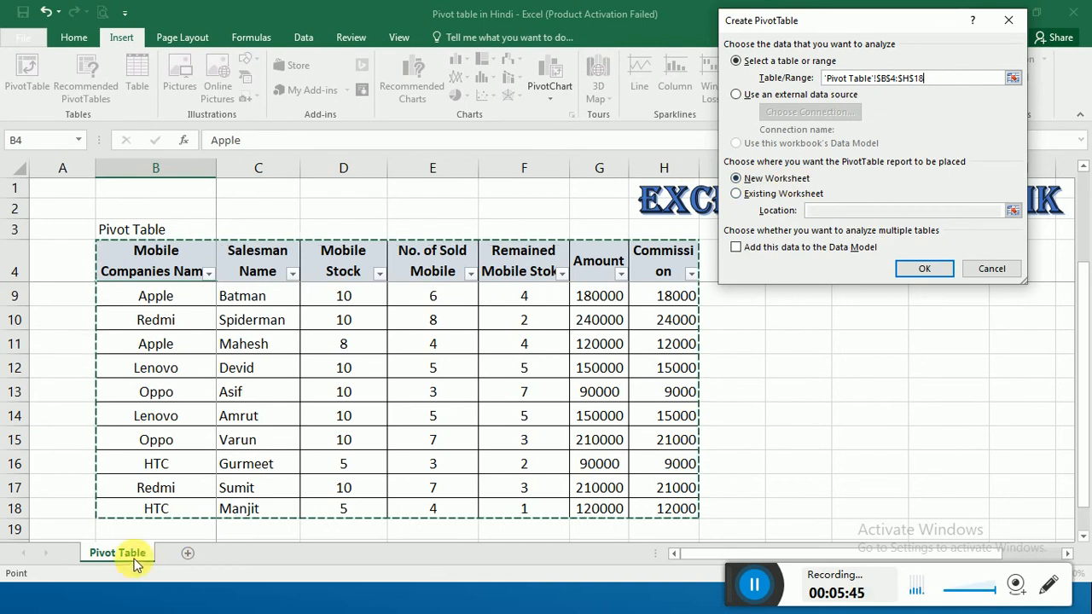
click(927, 268)
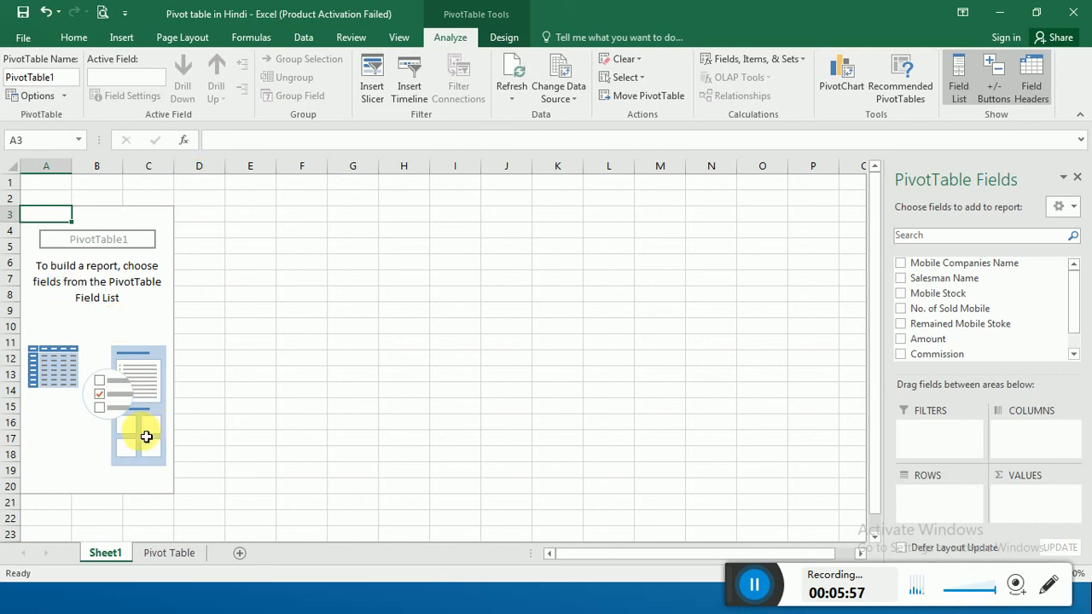
Check the source sheet, return to Sheet1 and add Mobile Companies Name and Salesman Name as the PivotTable's row fields.
click(151, 557)
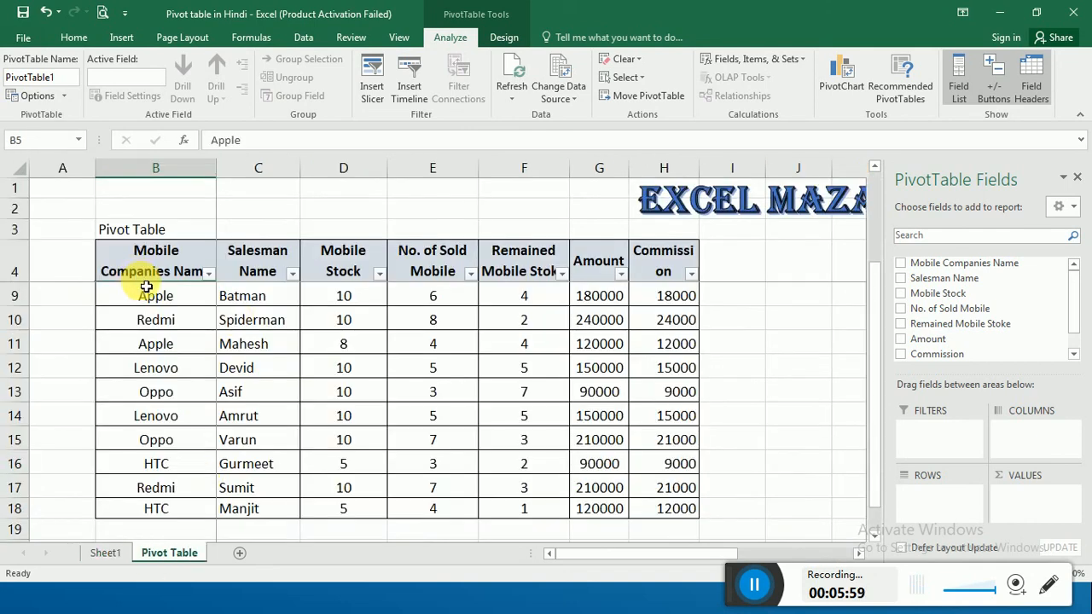
click(105, 556)
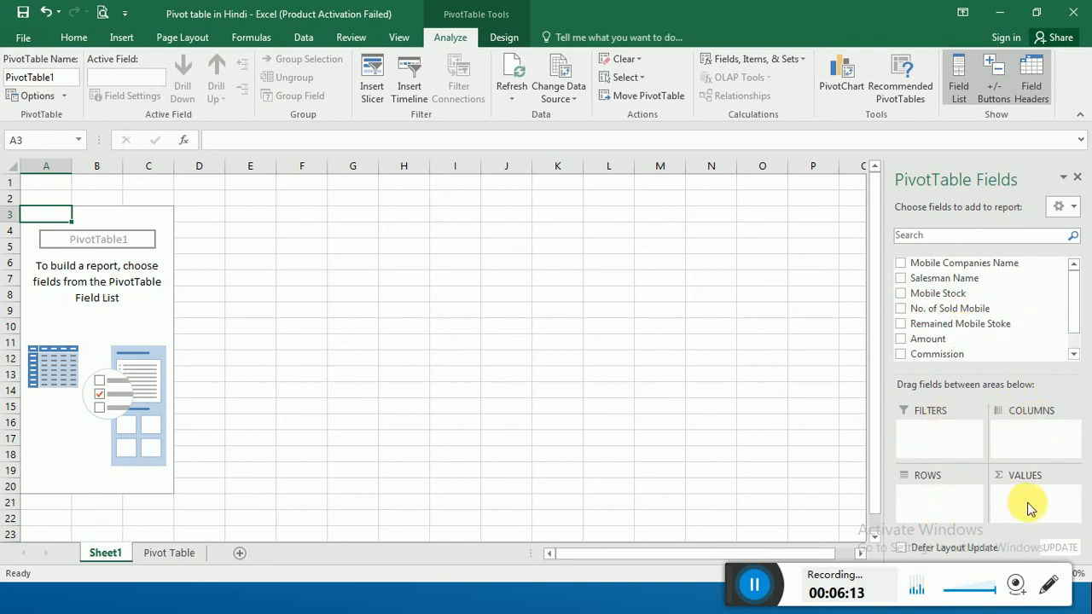
click(901, 263)
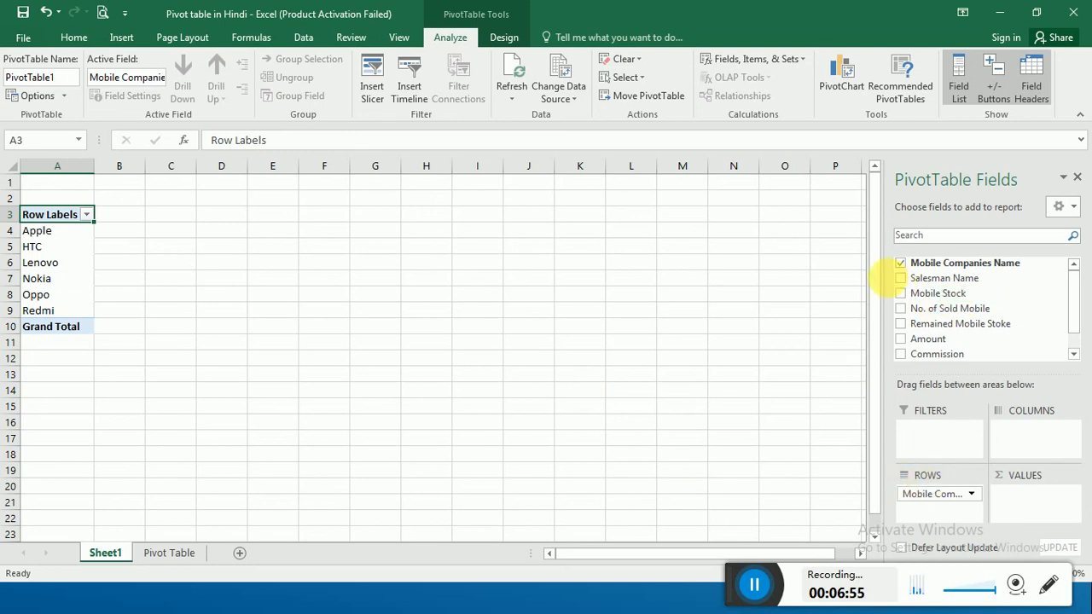
click(900, 280)
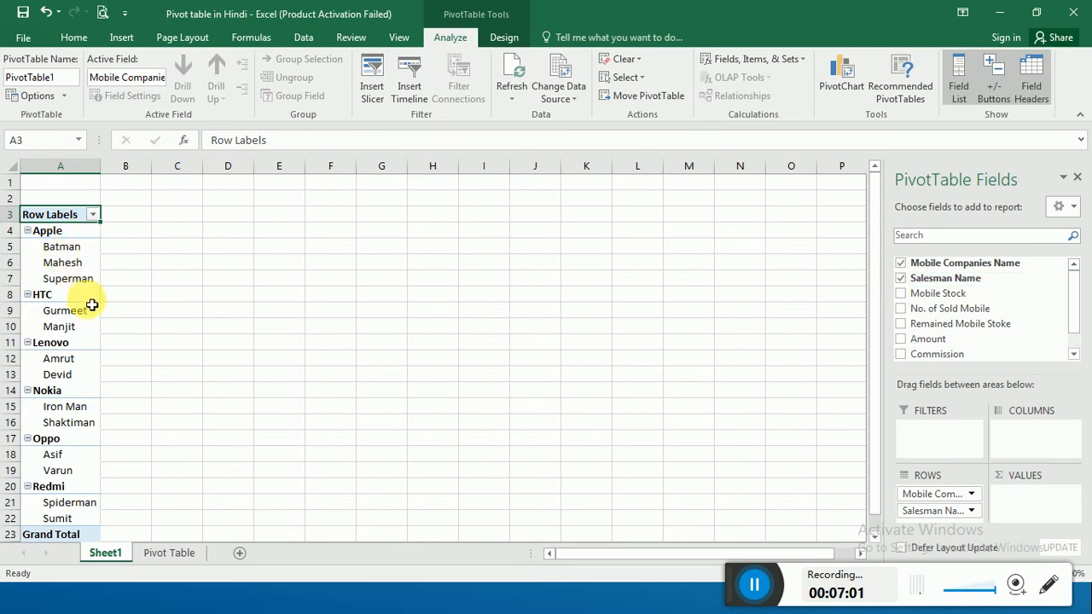
Filter the Mobile Companies Name column on the Pivot Table sheet to show only Apple records.
click(179, 556)
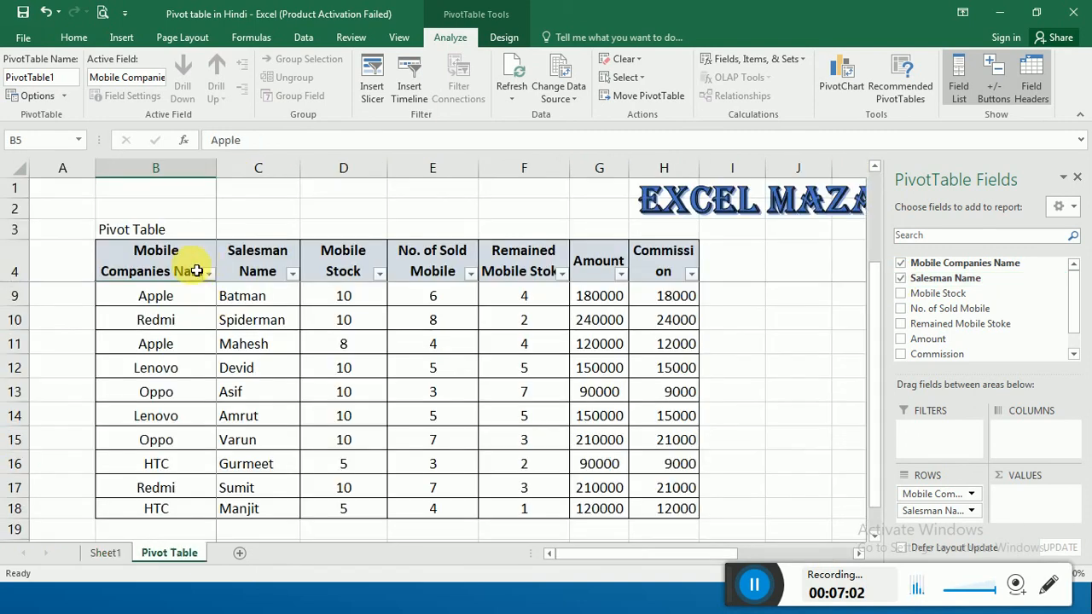
click(208, 273)
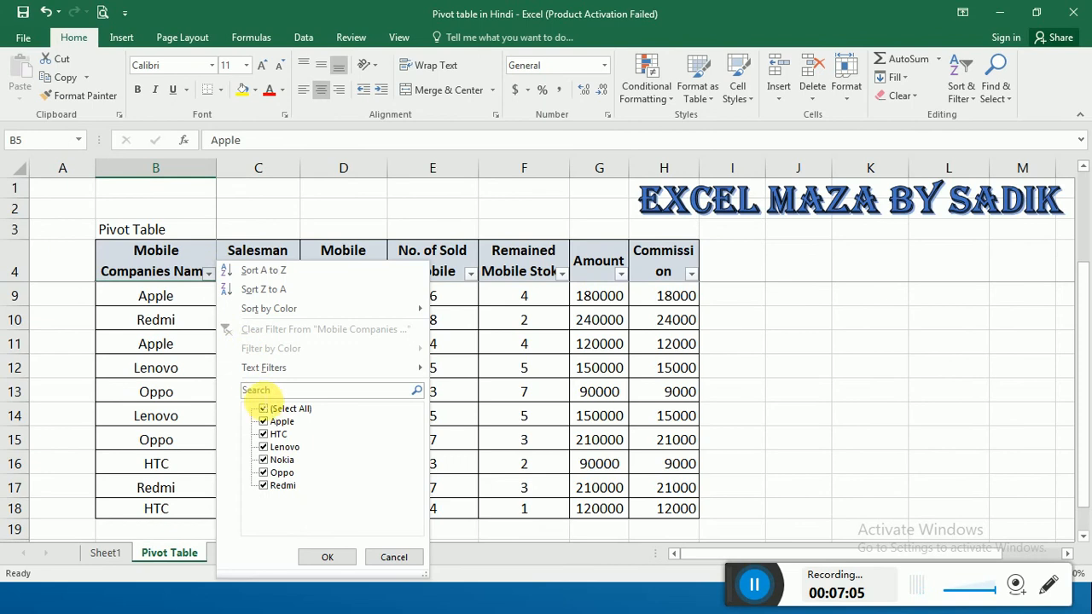
click(263, 409)
click(264, 421)
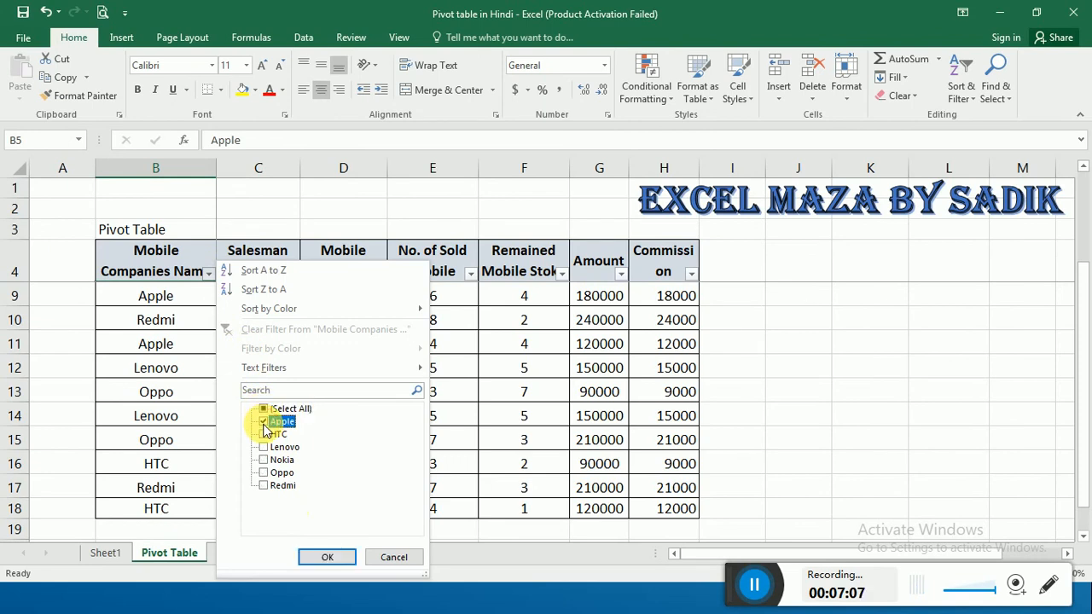
click(325, 563)
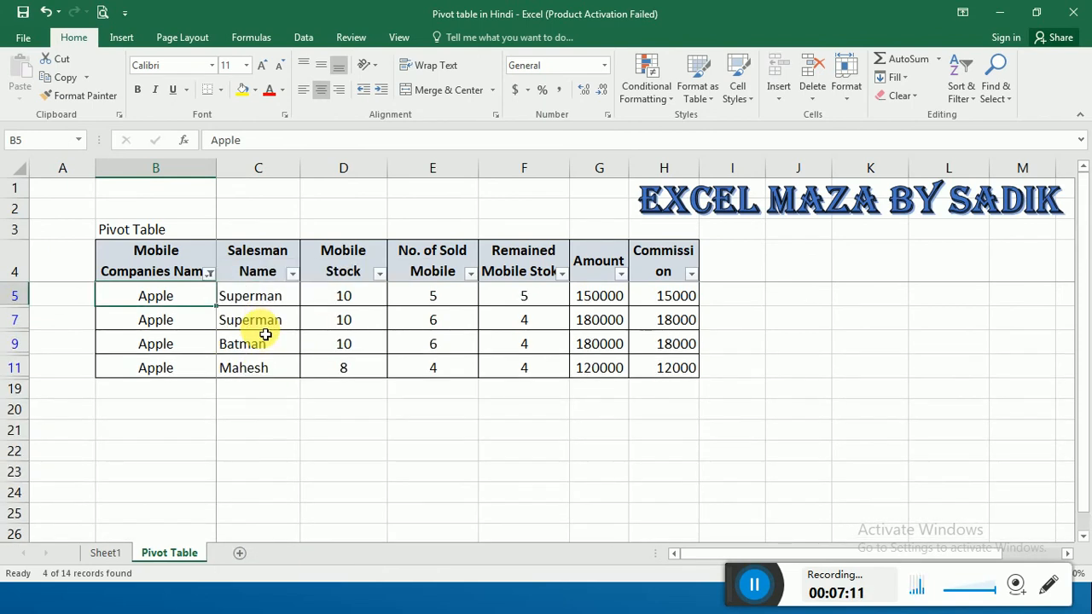
Compare the salesman name, mobile stock and sold count of the Apple records in rows 5 and 7.
click(285, 297)
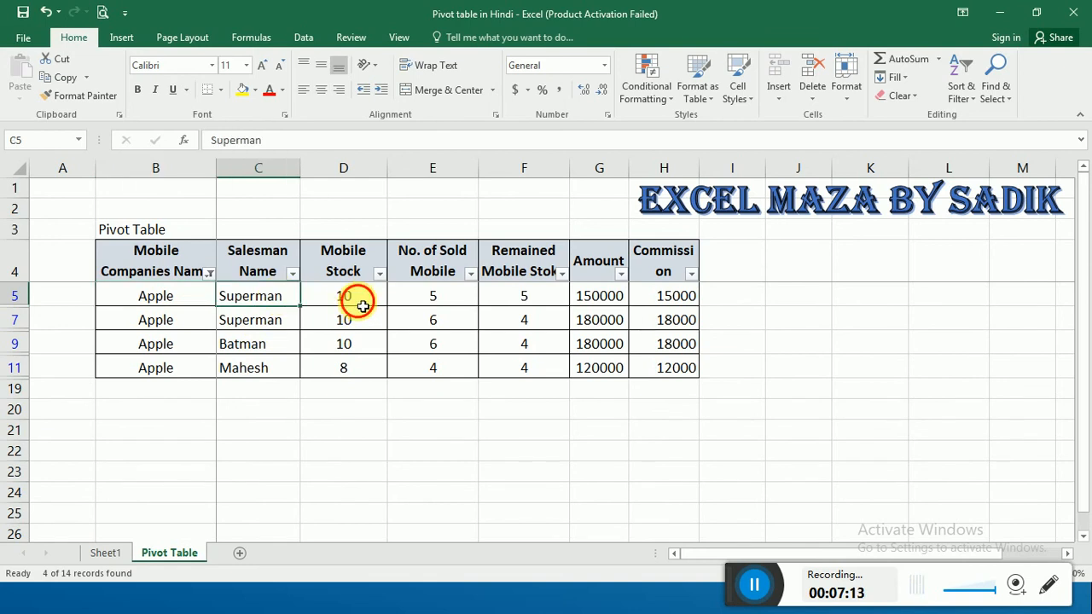
drag(358, 298, 360, 319)
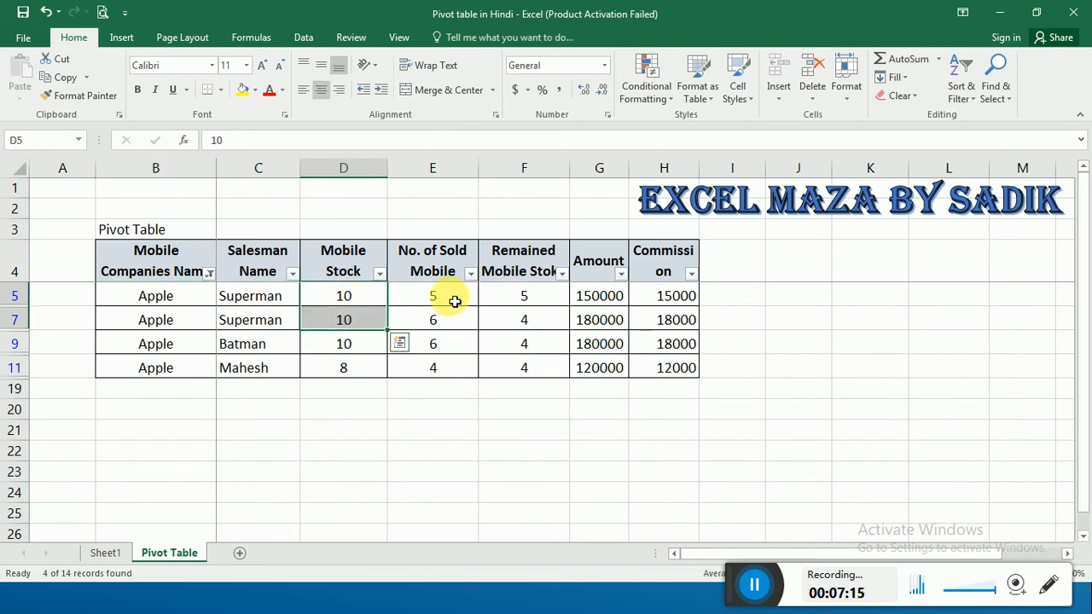
drag(453, 297, 451, 321)
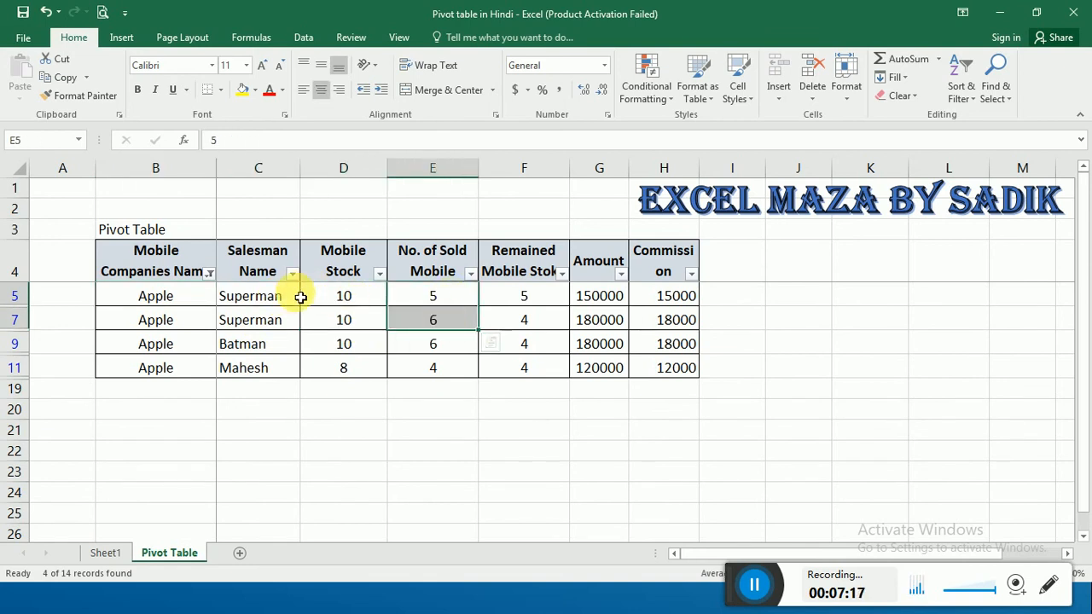
drag(268, 302, 273, 324)
Return to Sheet1 and add the Mobile Stock field to the PivotTable as a sum.
click(92, 553)
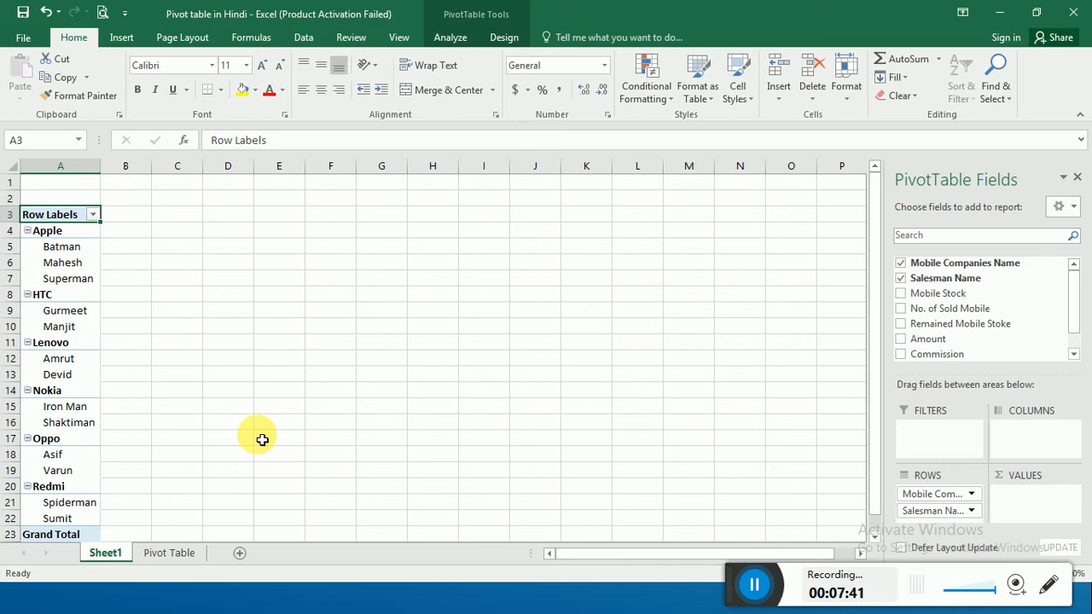
key(Down)
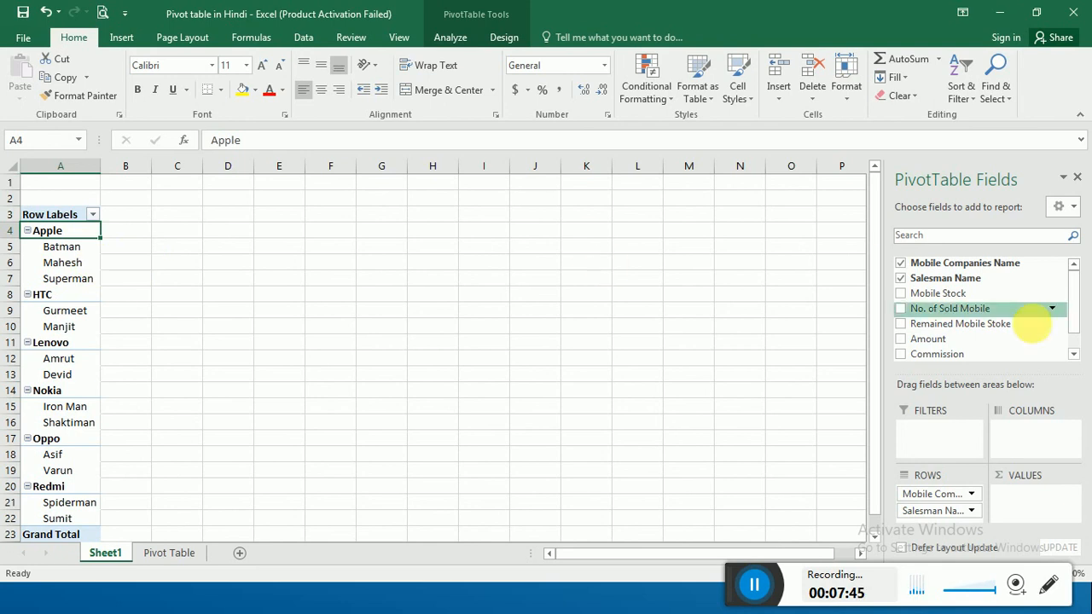
click(901, 294)
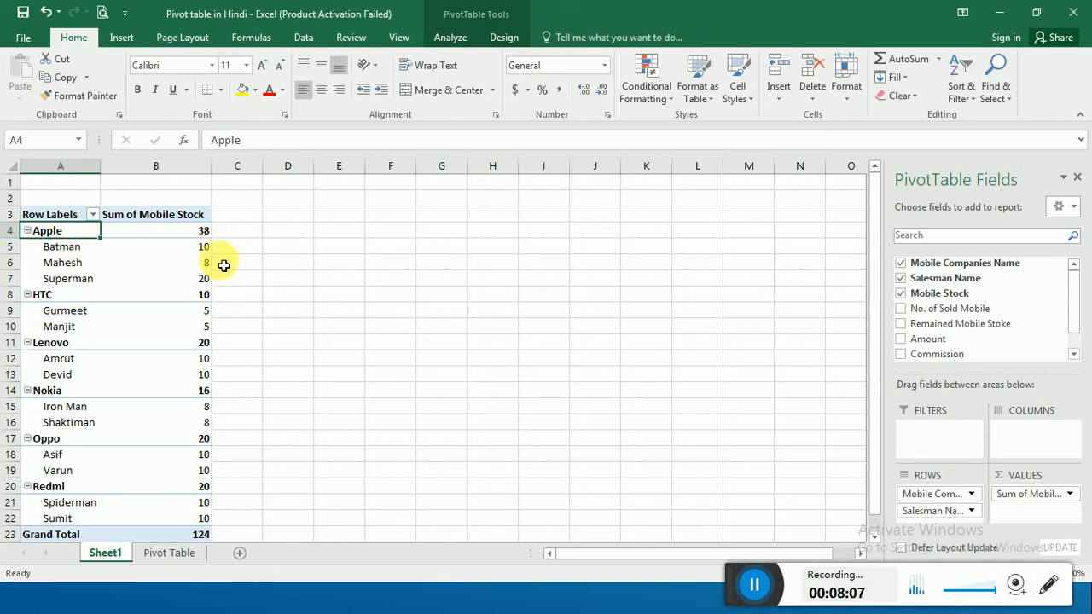
Inspect the mobile stock of each Apple salesman in B5:B7 and the Apple subtotal in B4.
drag(212, 250, 210, 285)
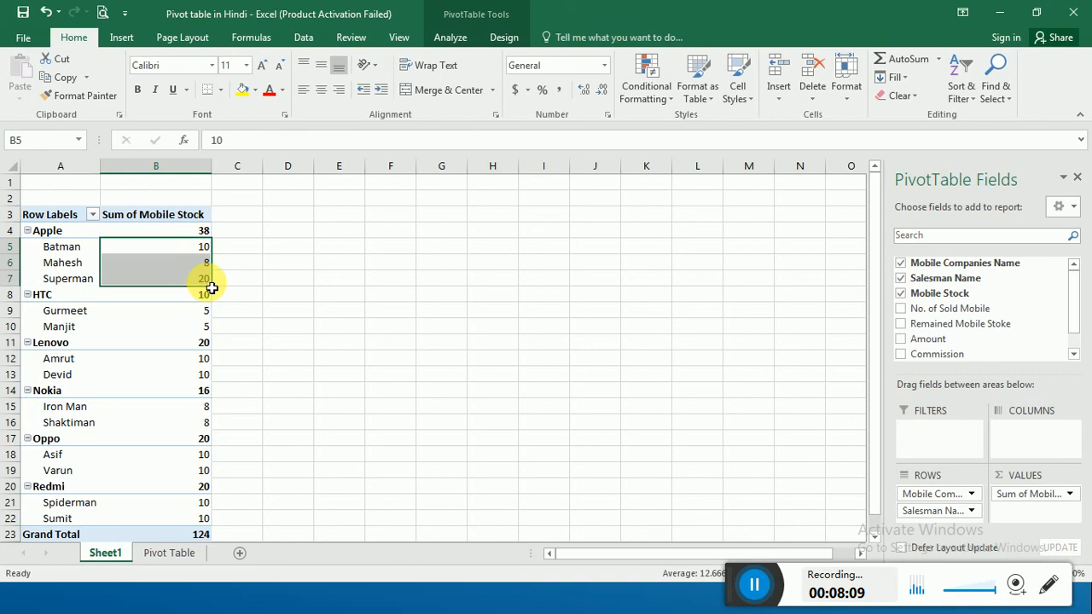
drag(731, 585, 737, 613)
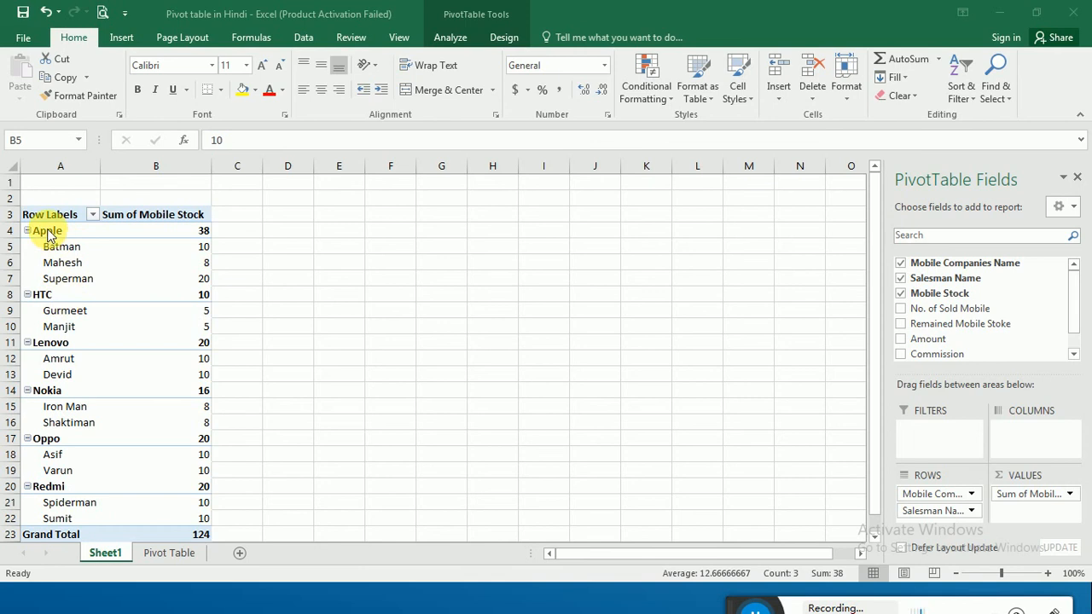
click(170, 234)
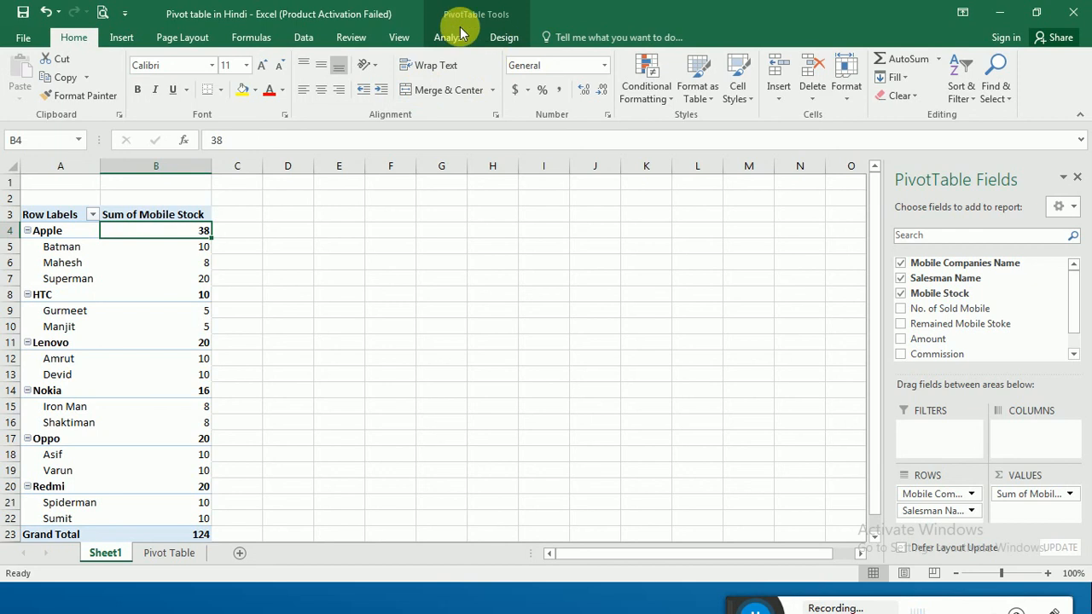
Show all PivotTable subtotals at the bottom of each company group.
click(503, 38)
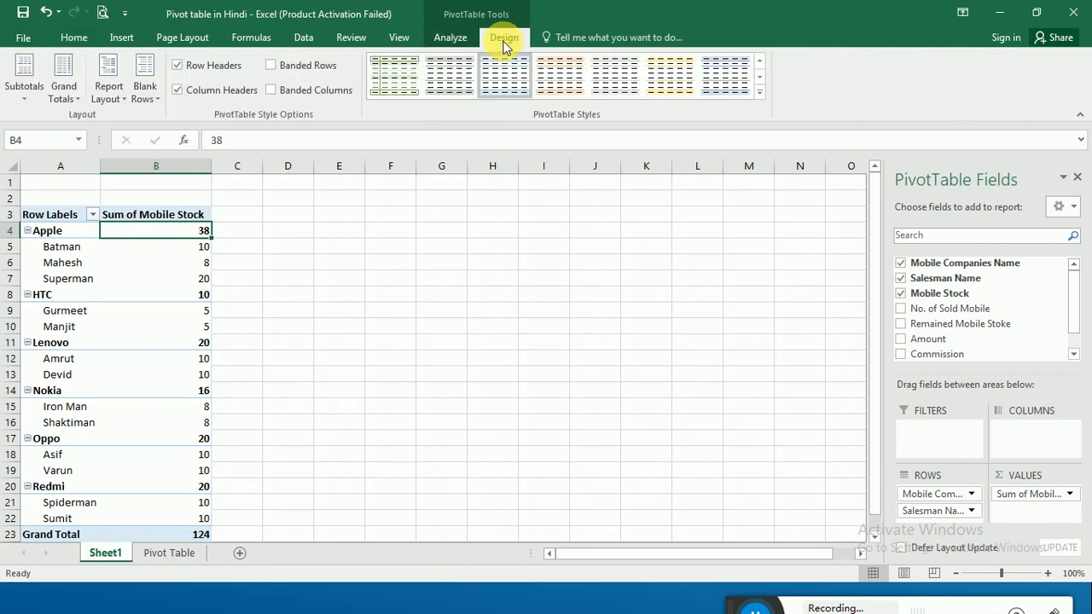
click(26, 85)
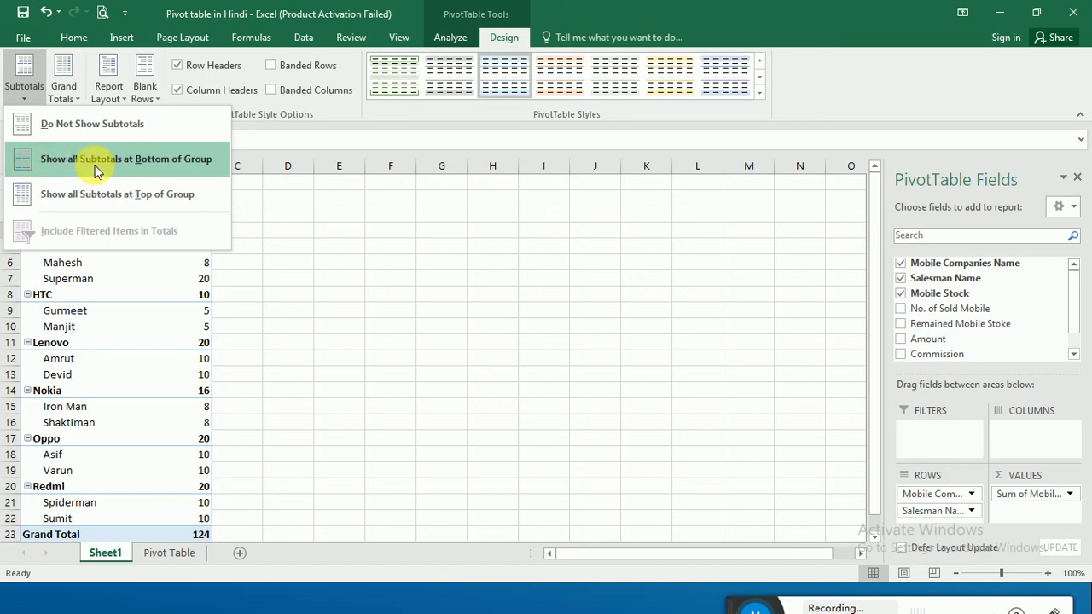
click(165, 161)
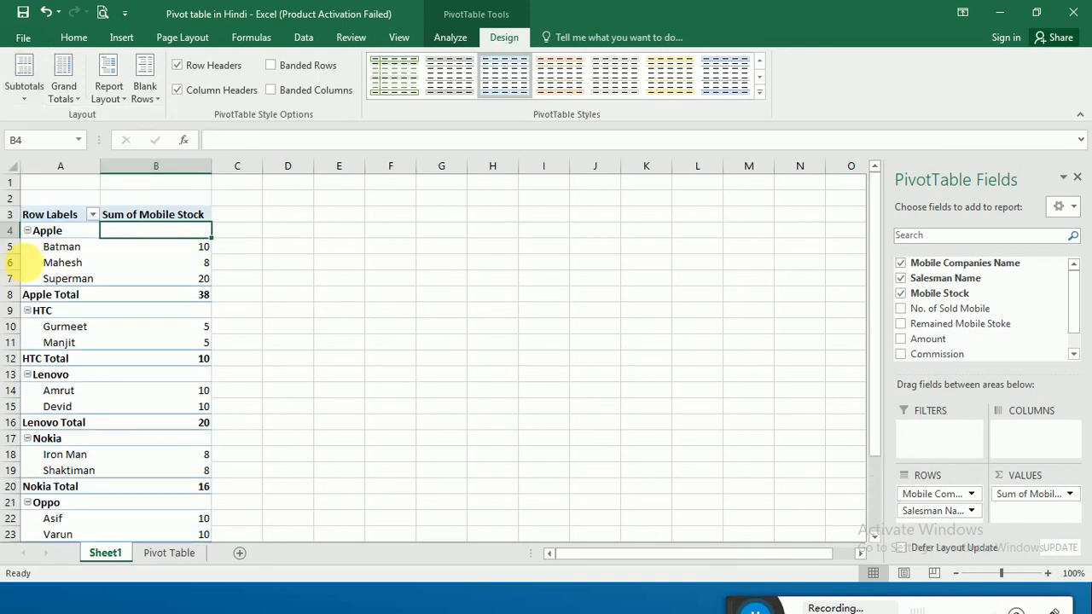
Compare the mobile stock of the Apple salesmen in B5:B7 with the Apple Total in B8.
click(60, 236)
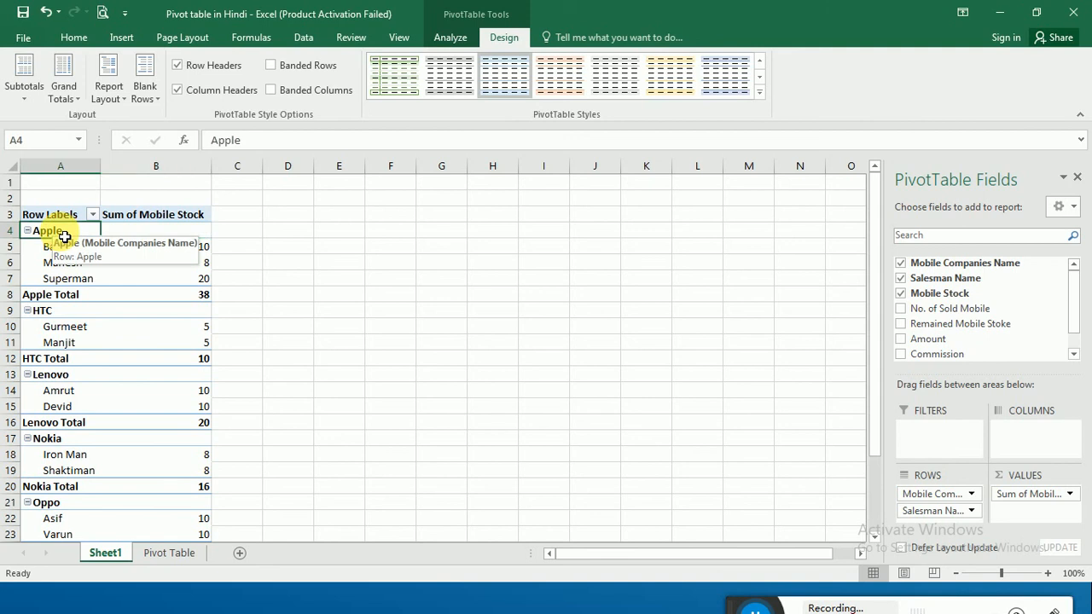
click(51, 251)
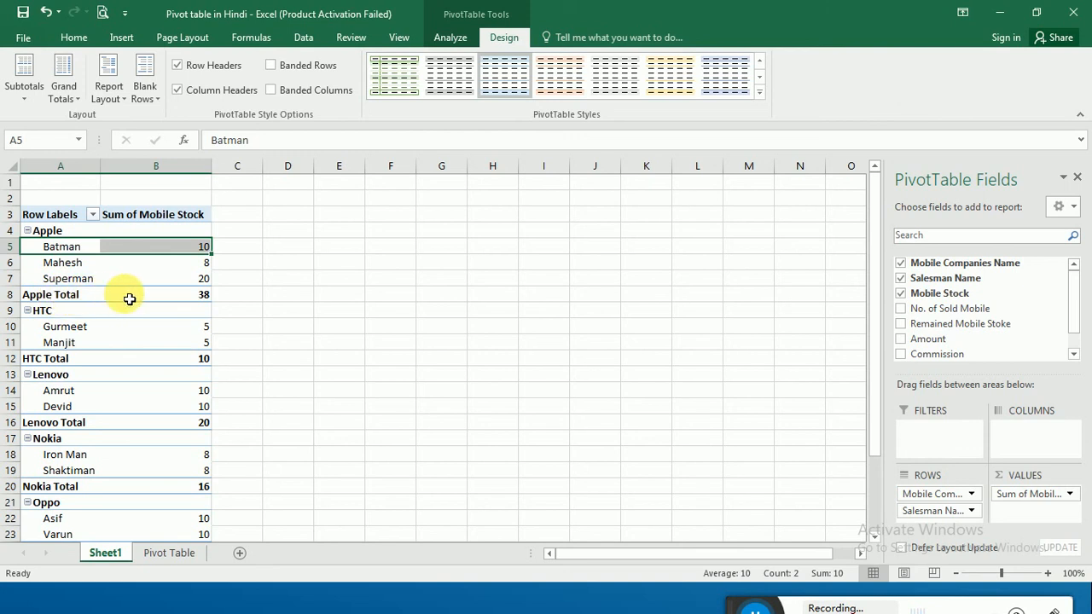
mouse_move(214, 299)
click(209, 296)
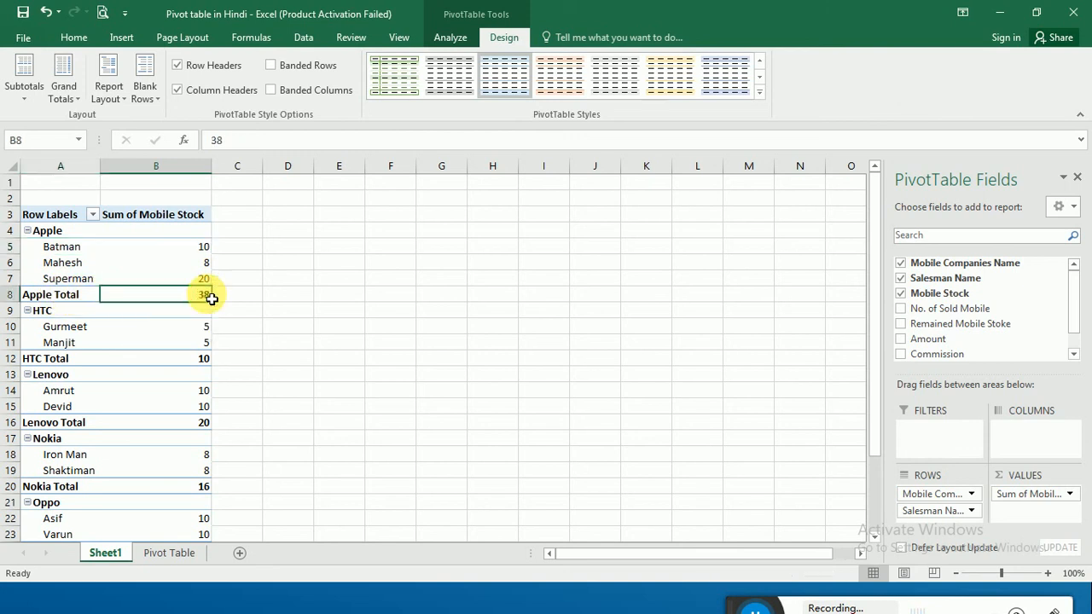
drag(201, 243, 190, 287)
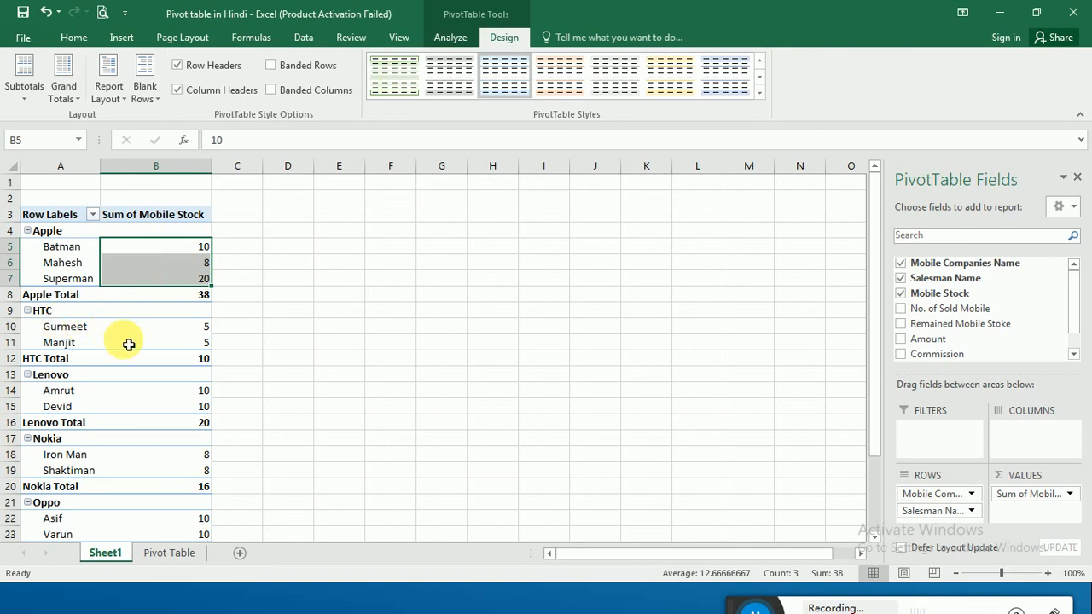
click(304, 295)
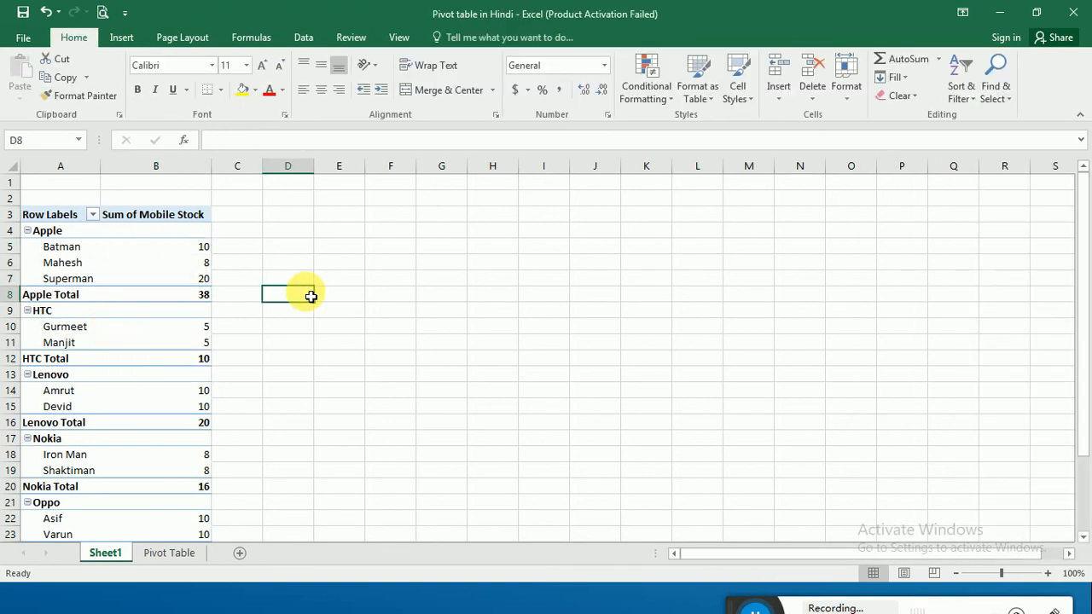
click(161, 267)
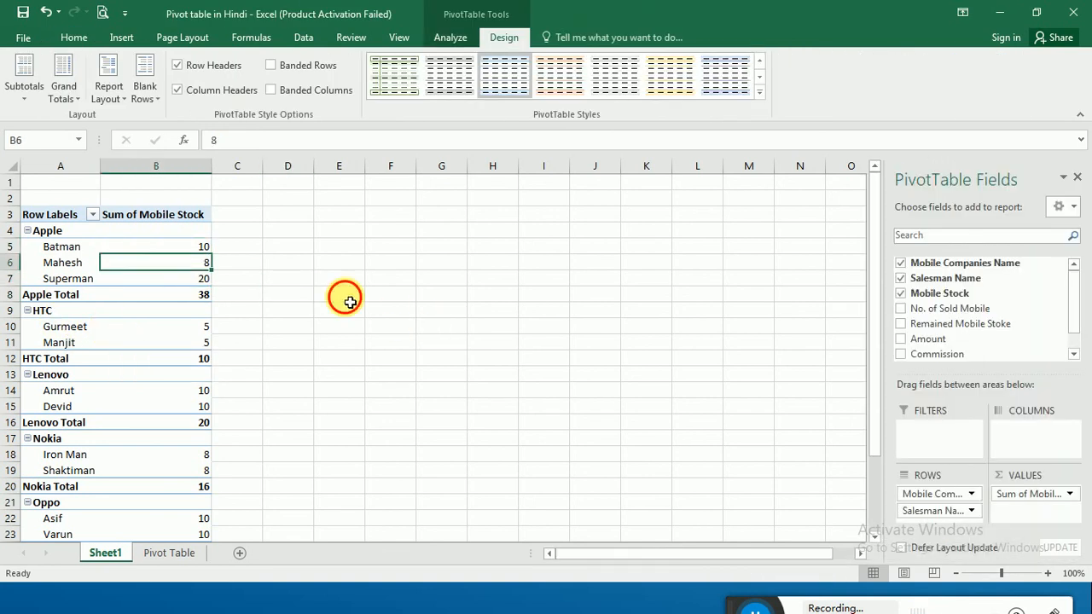
click(349, 302)
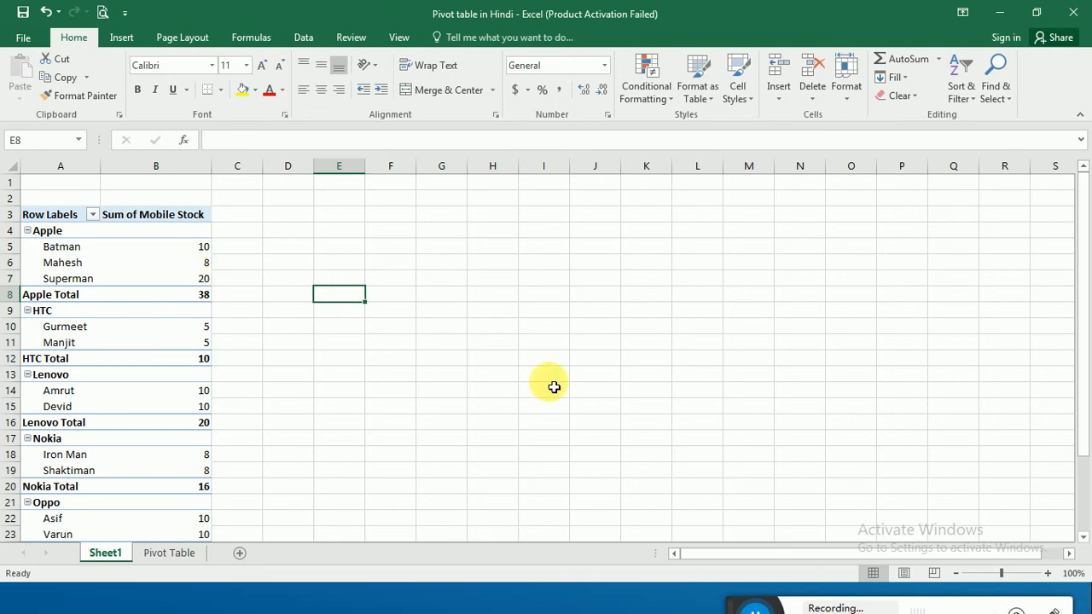
Add the No. of Sold Mobile, Remained Mobile Stoke, Amount and Commission fields to the PivotTable as sums.
click(156, 261)
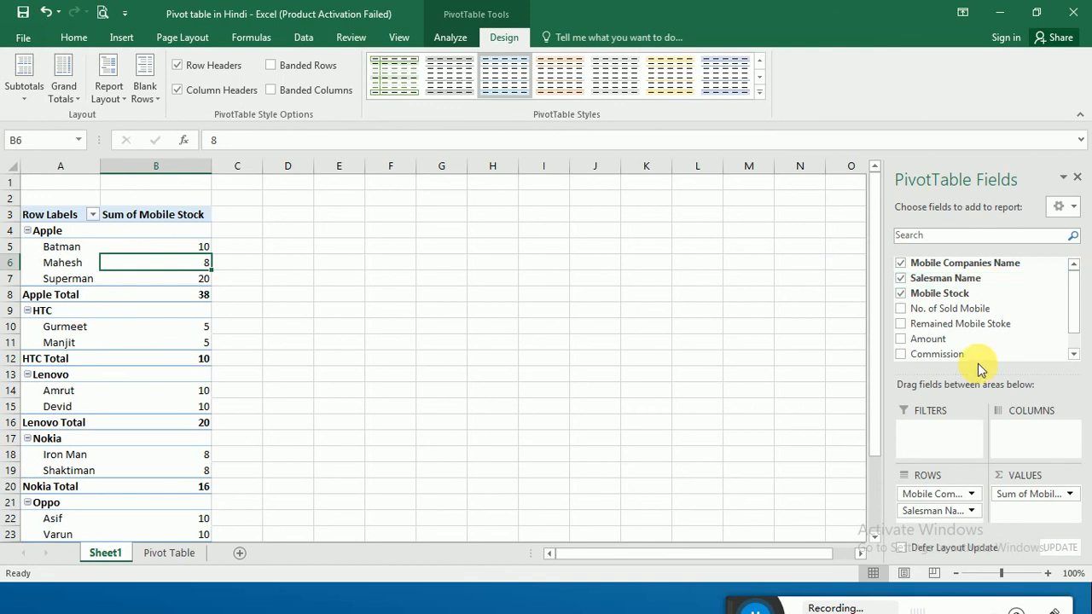
click(906, 313)
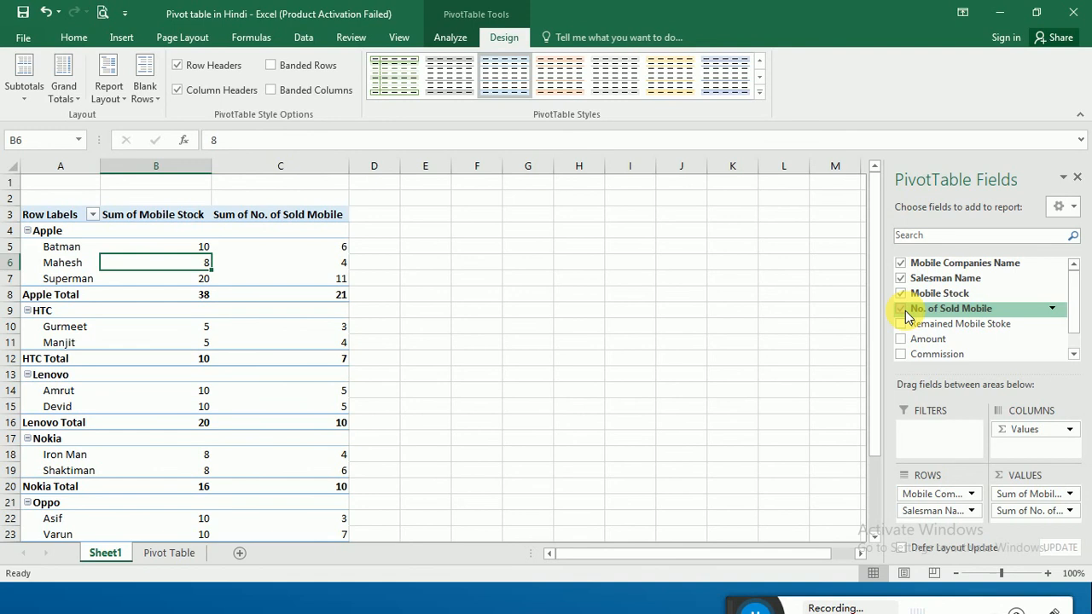
click(313, 249)
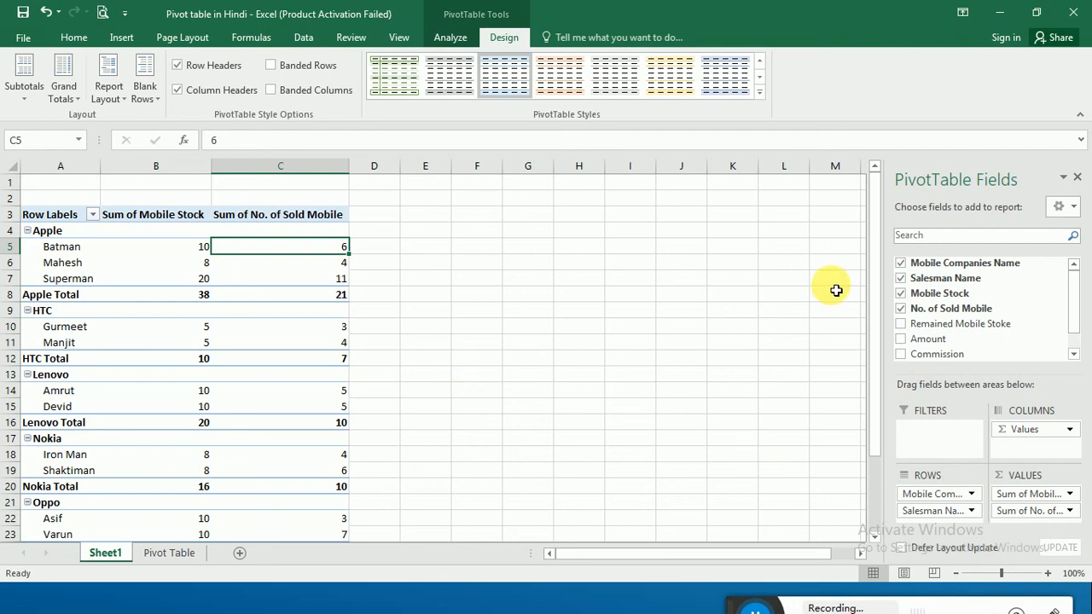
click(902, 324)
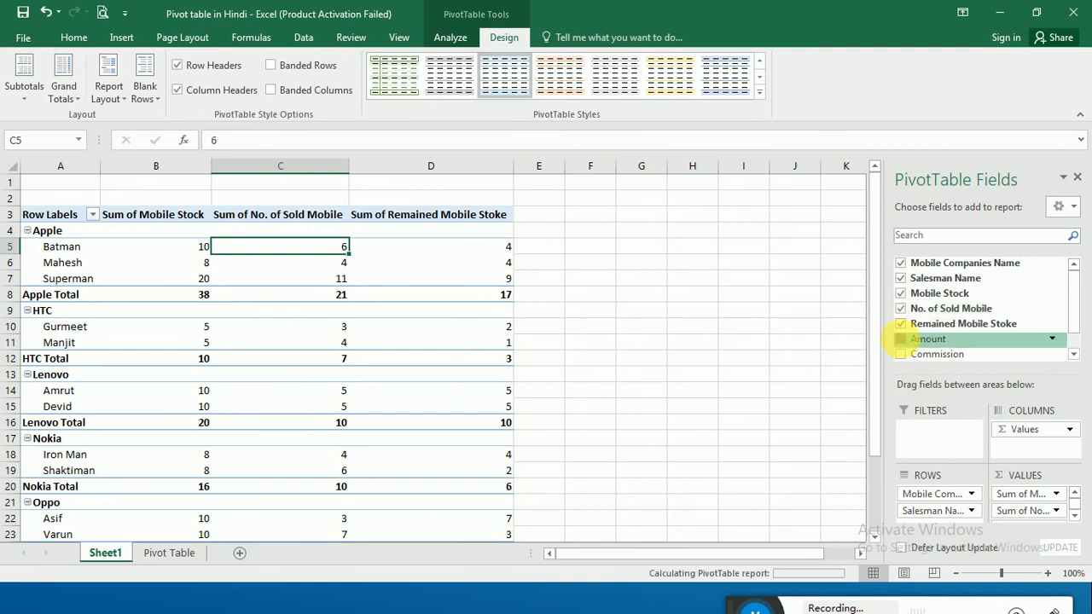
click(902, 339)
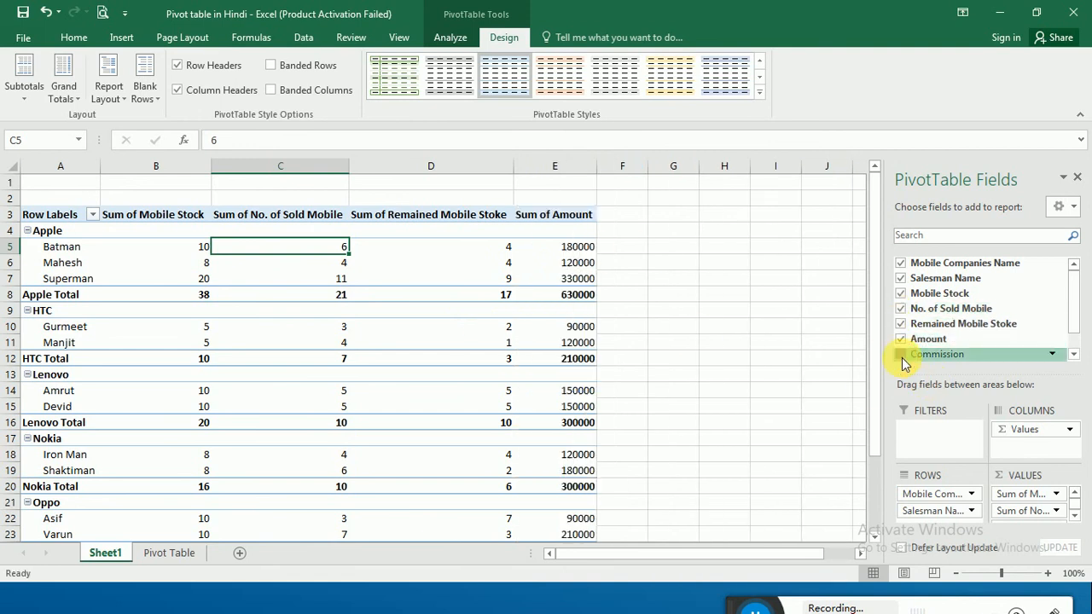
click(901, 357)
scroll(708, 314, down, 4)
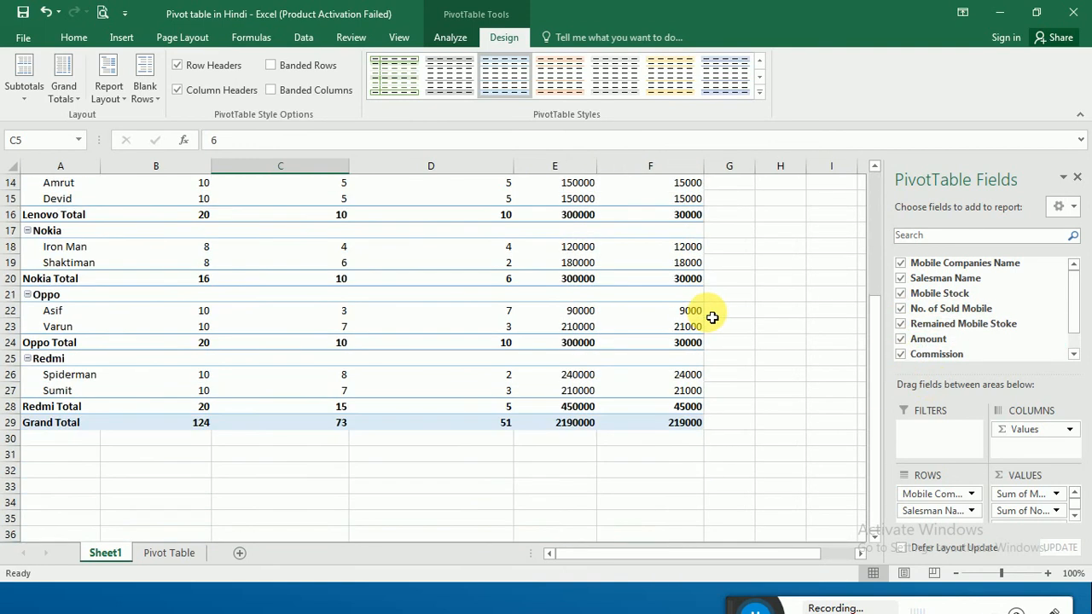
scroll(713, 317, up, 4)
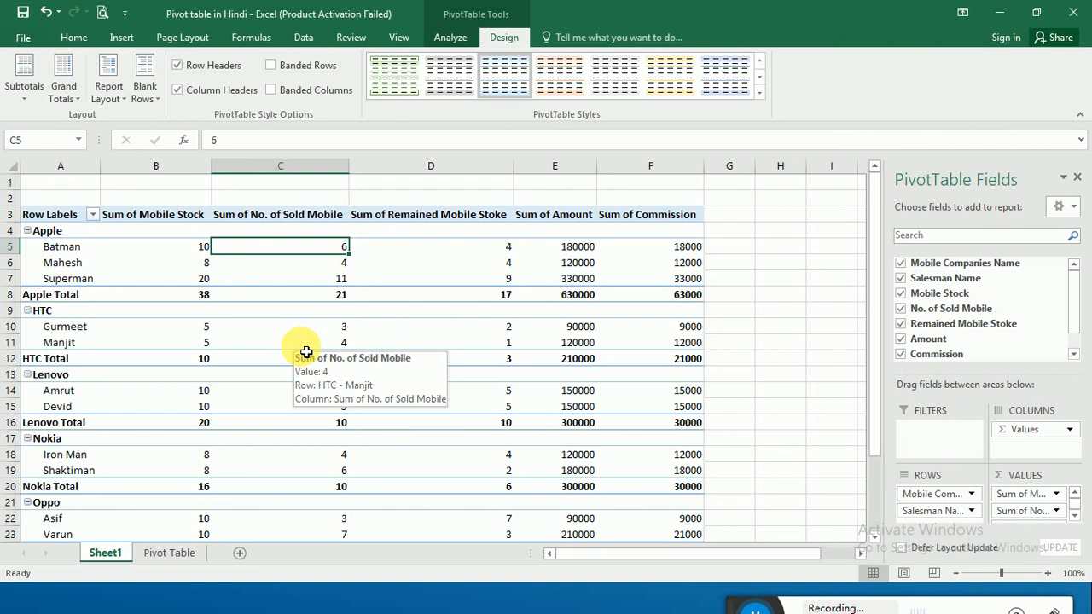
Move the Mobile Companies Name field from the PivotTable's rows to its report filter.
mouse_move(315, 458)
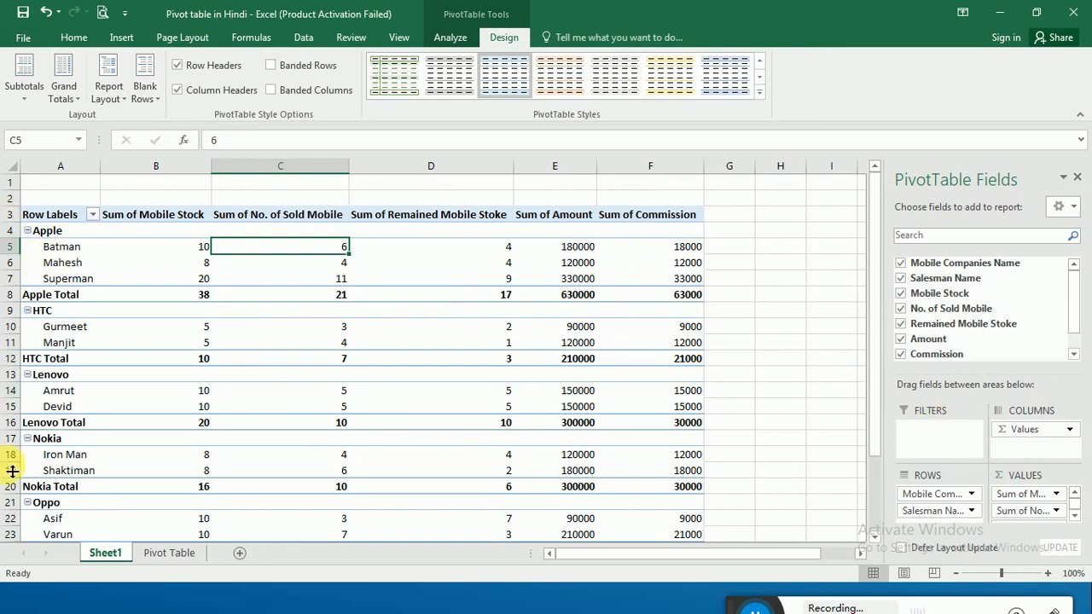
scroll(98, 413, down, 1)
scroll(98, 412, down, 2)
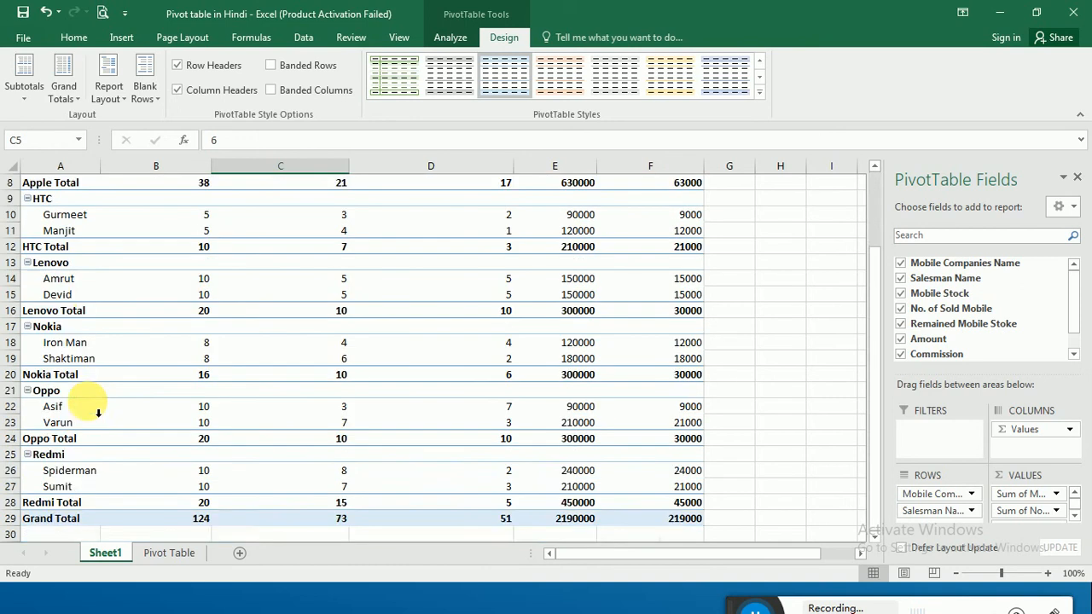
scroll(95, 407, up, 3)
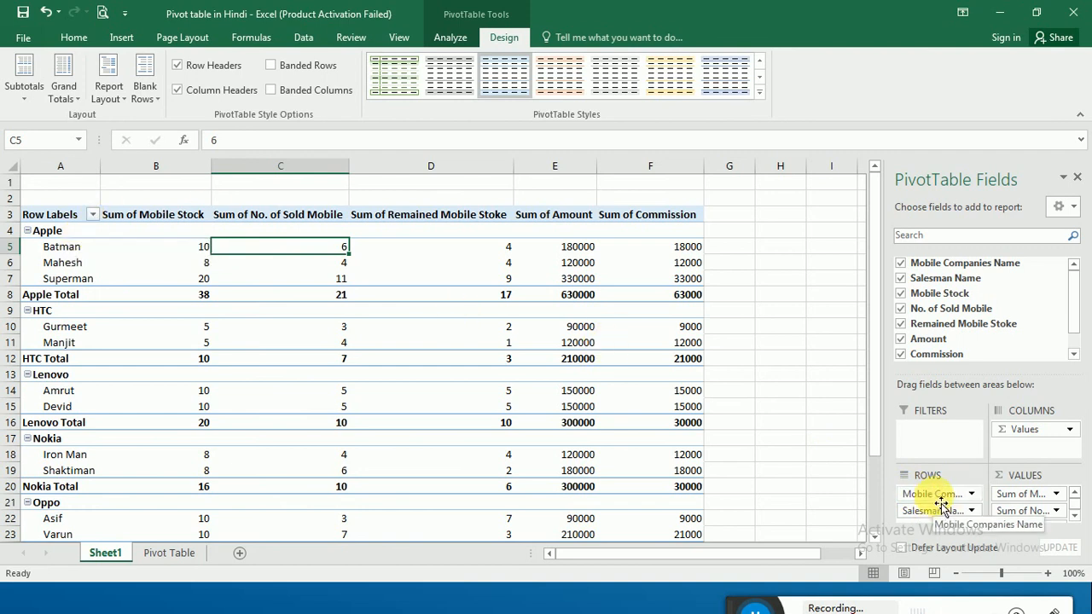
drag(930, 493, 940, 433)
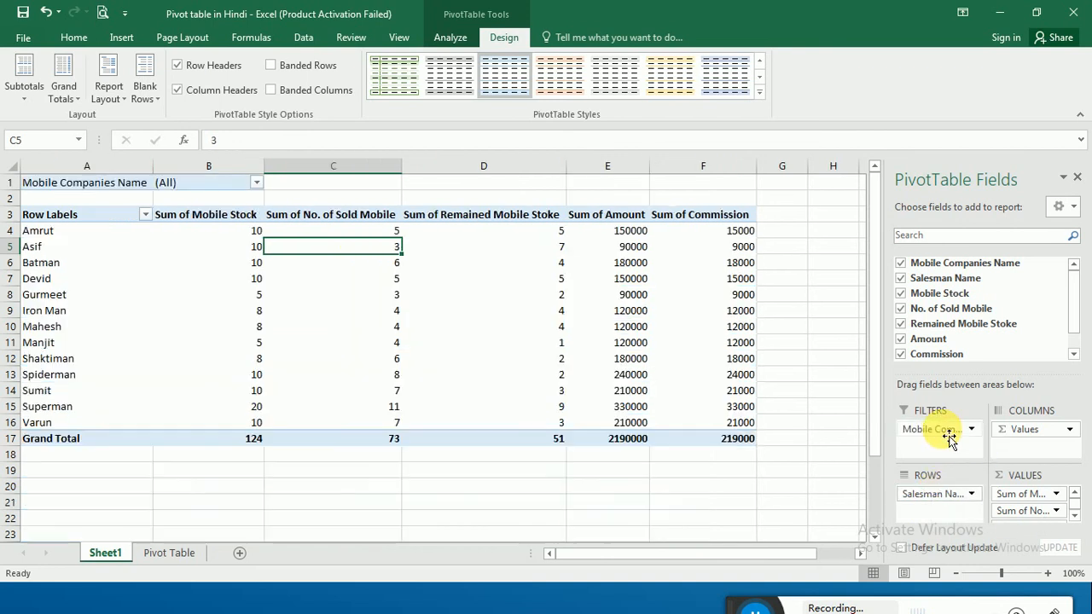
Allow multiple items in the Mobile Companies Name report filter and restrict it to Apple only.
click(178, 189)
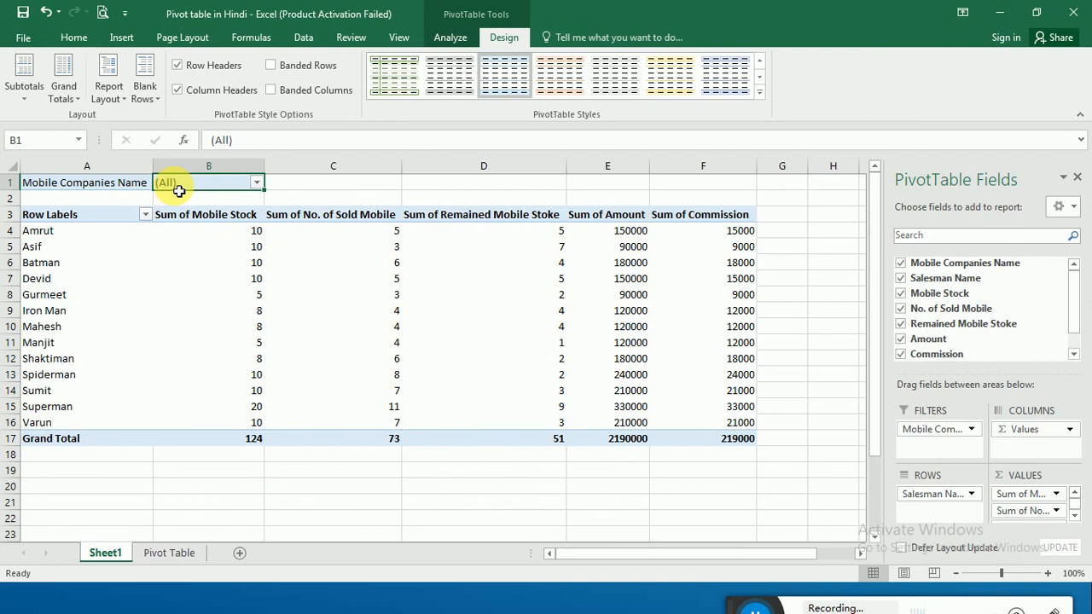
click(256, 182)
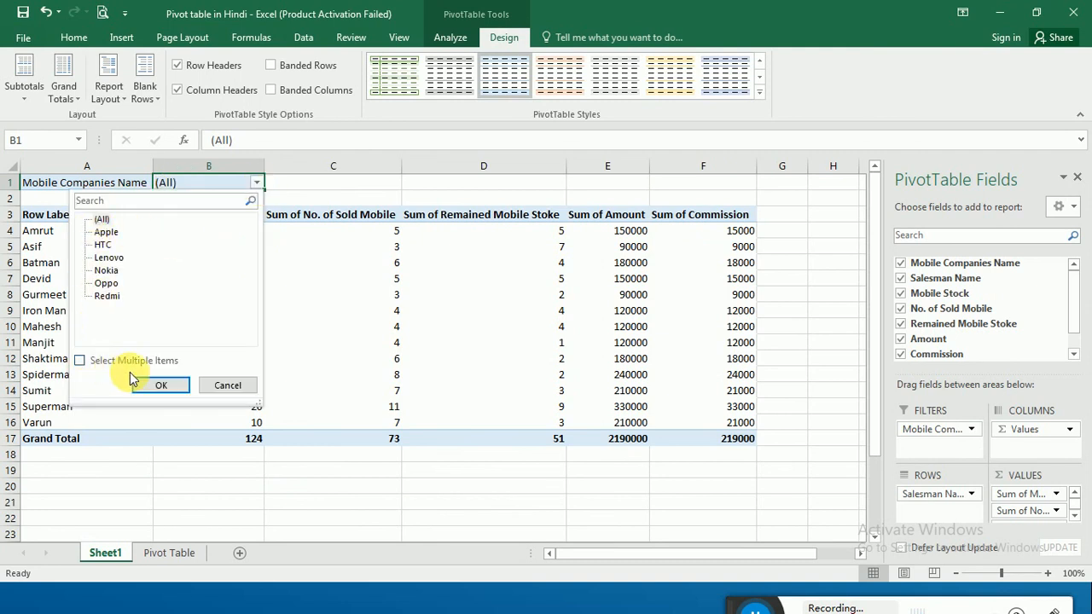
click(80, 362)
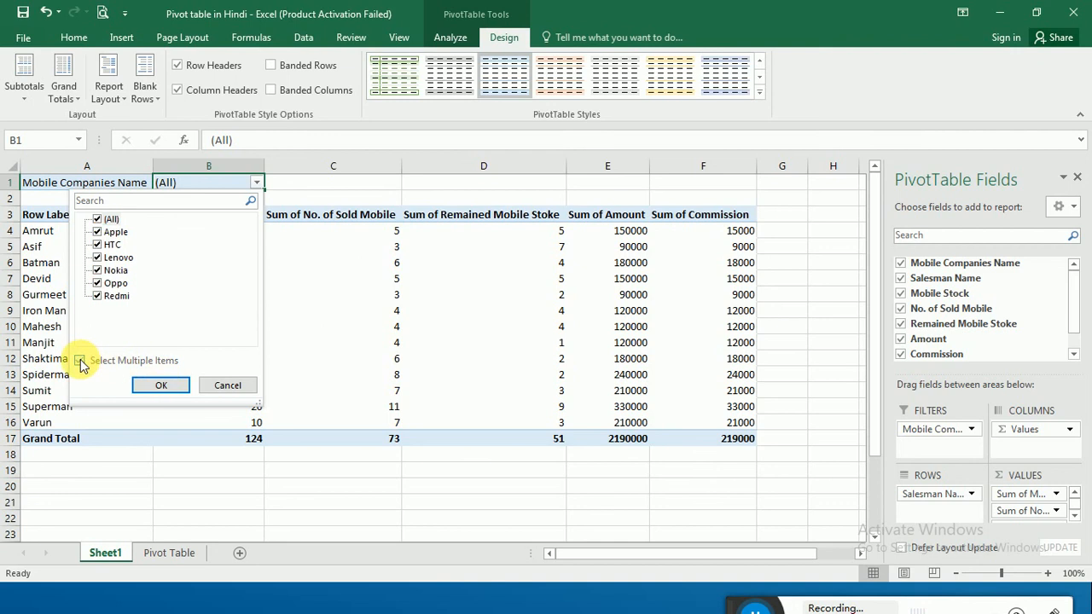
click(97, 220)
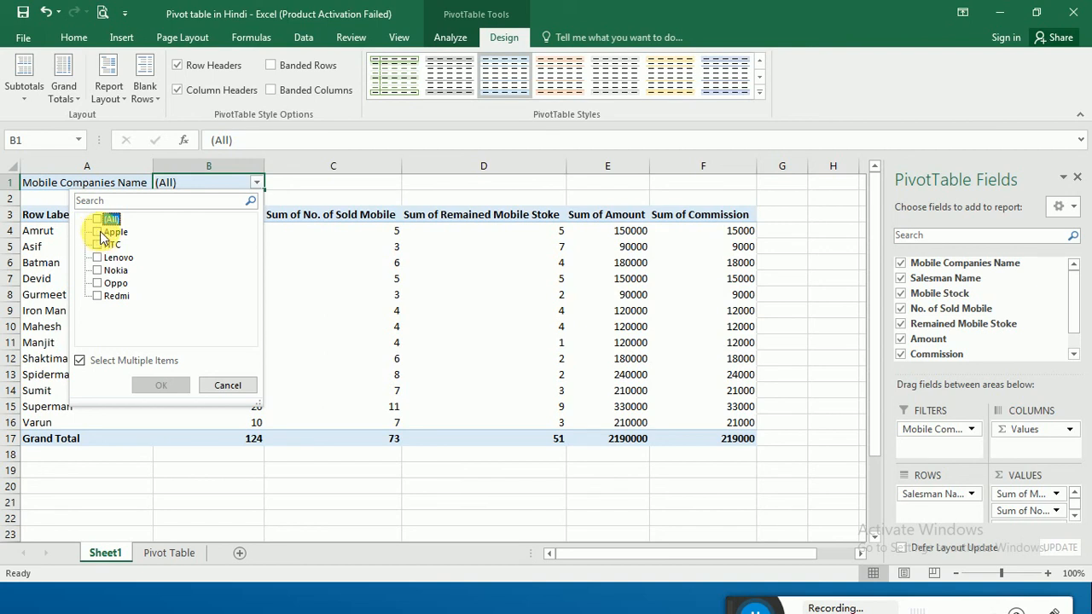
click(98, 232)
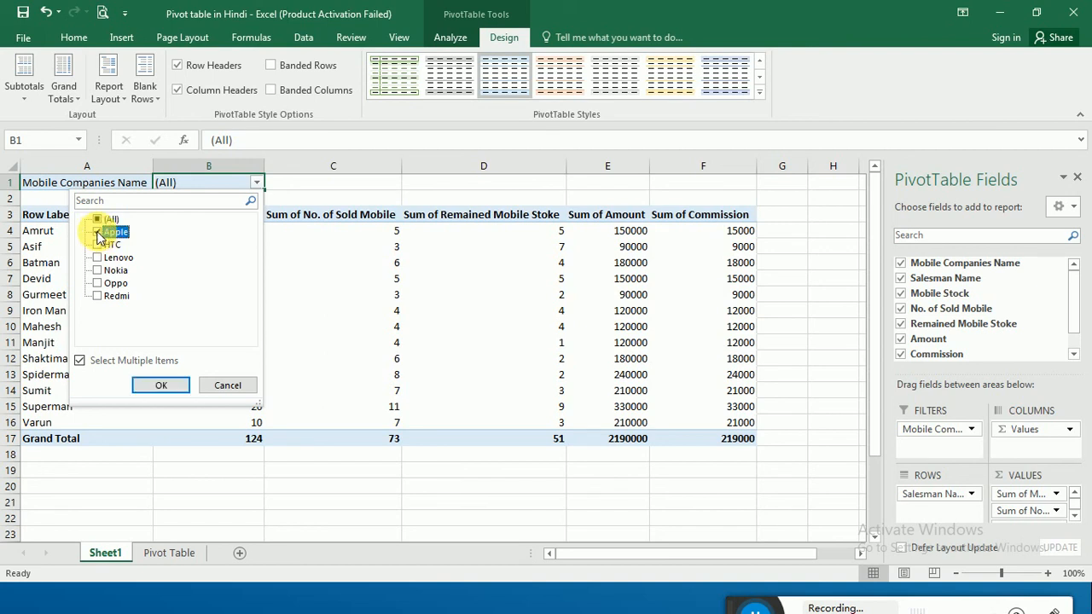
click(166, 383)
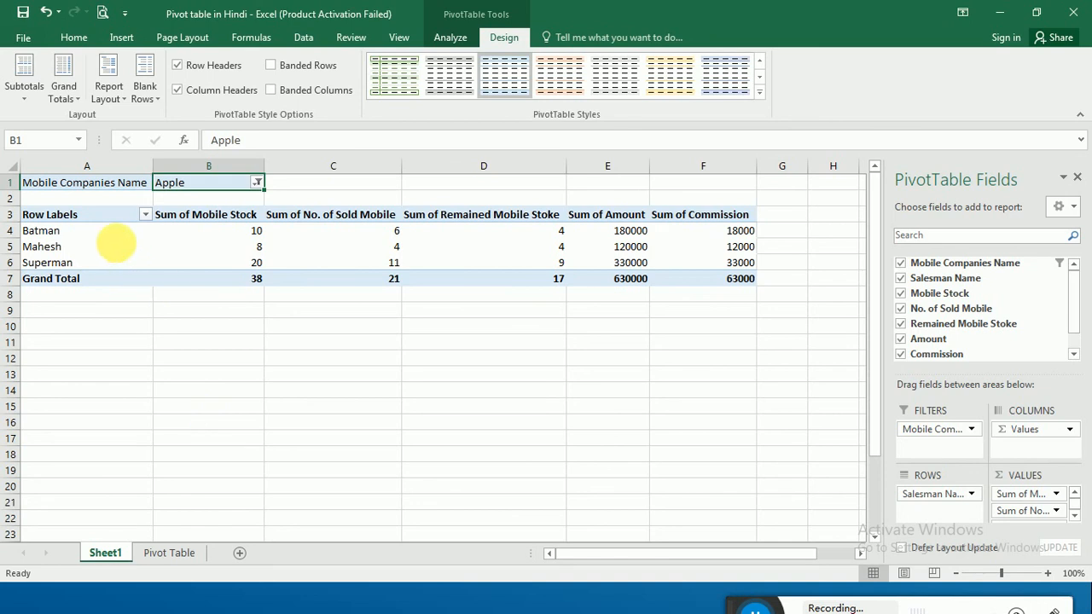
Copy the Apple PivotTable range A3:F7, from the Row Labels header through the Grand Total row.
click(114, 223)
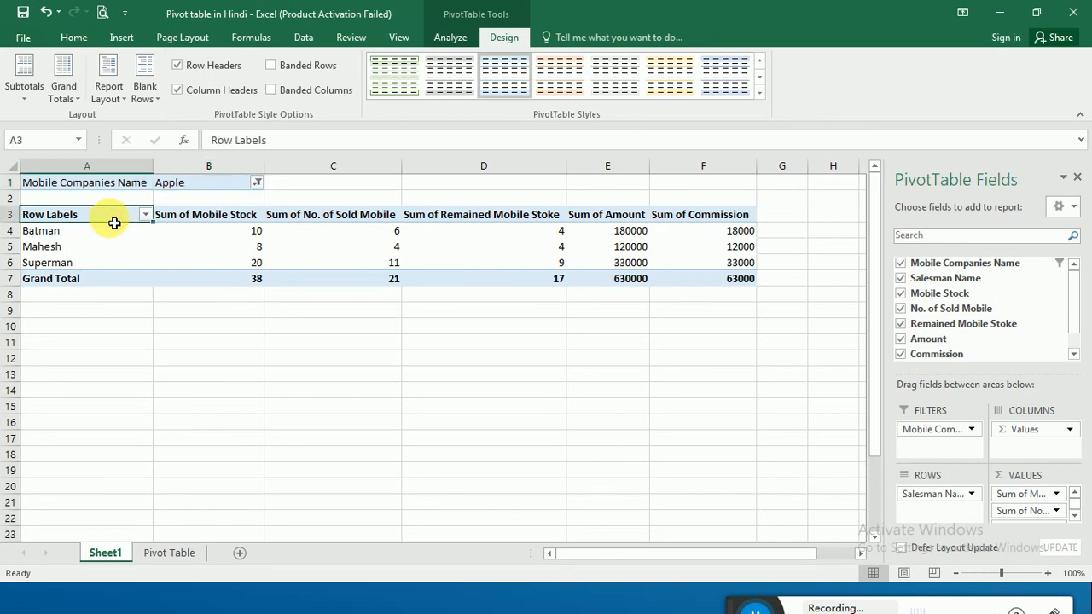
key(ctrl+shift+Down)
key(ctrl+shift+Right)
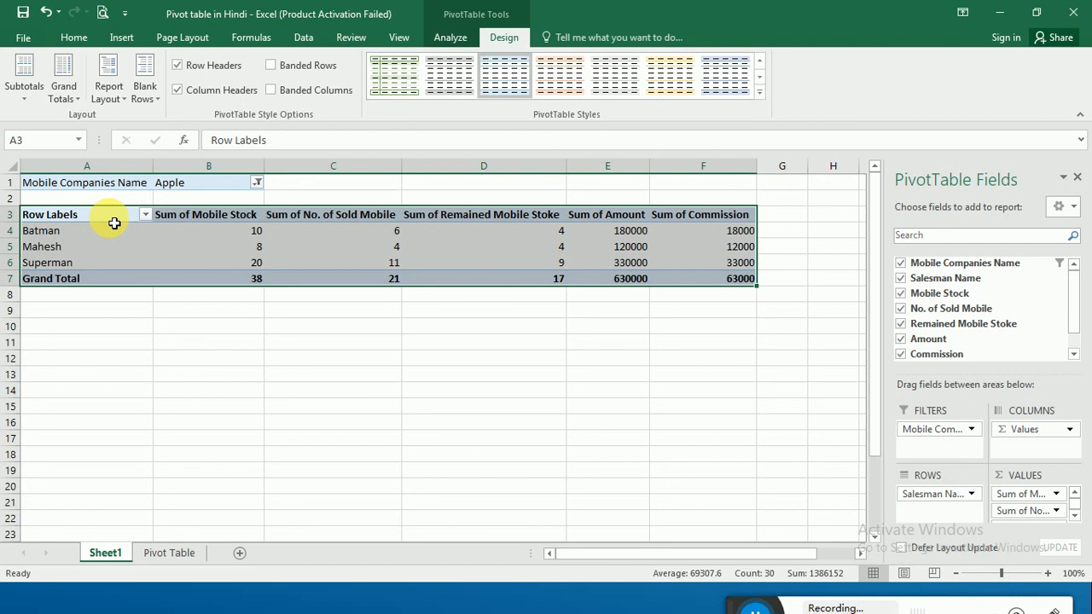
key(ctrl+c)
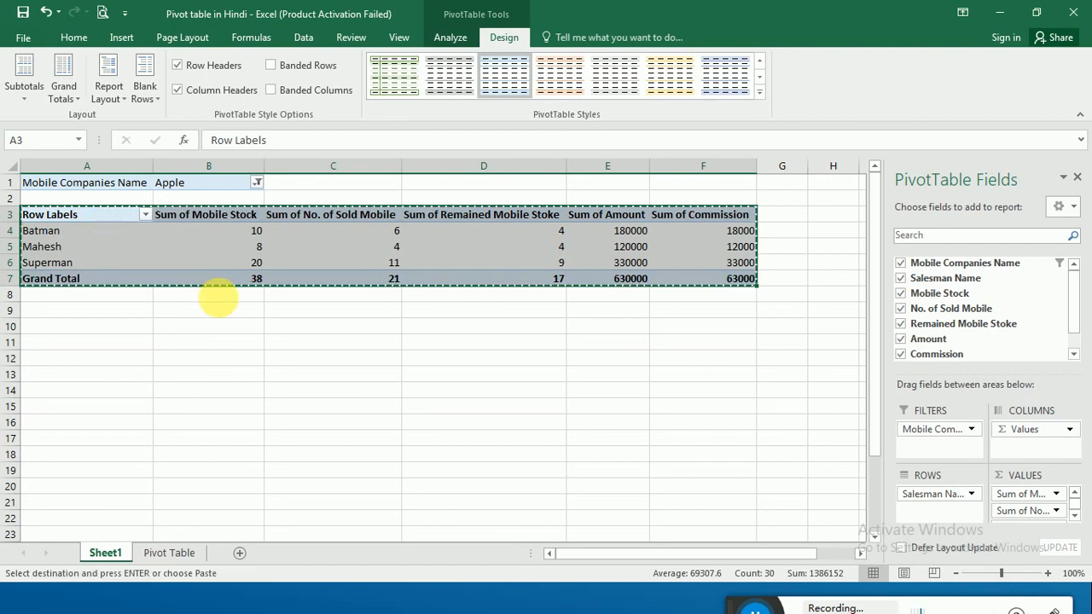
Switch to the PowerPoint presentation's editing window and add a new slide after slide 2.
key(alt+Tab)
key(alt+Tab)
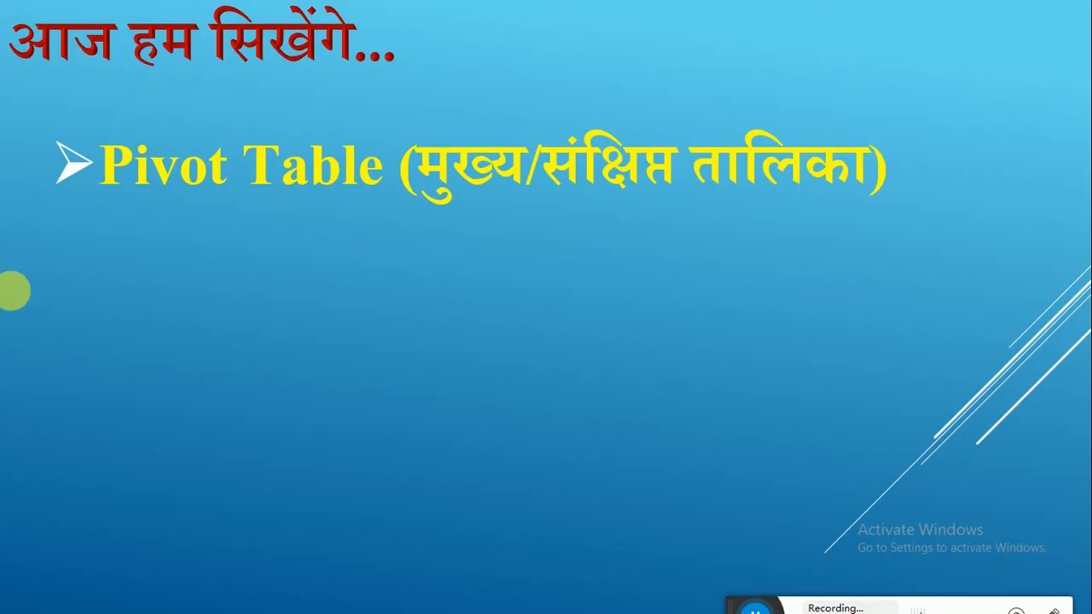
key(alt+Tab)
key(alt+Tab)
key(alt+Tab)
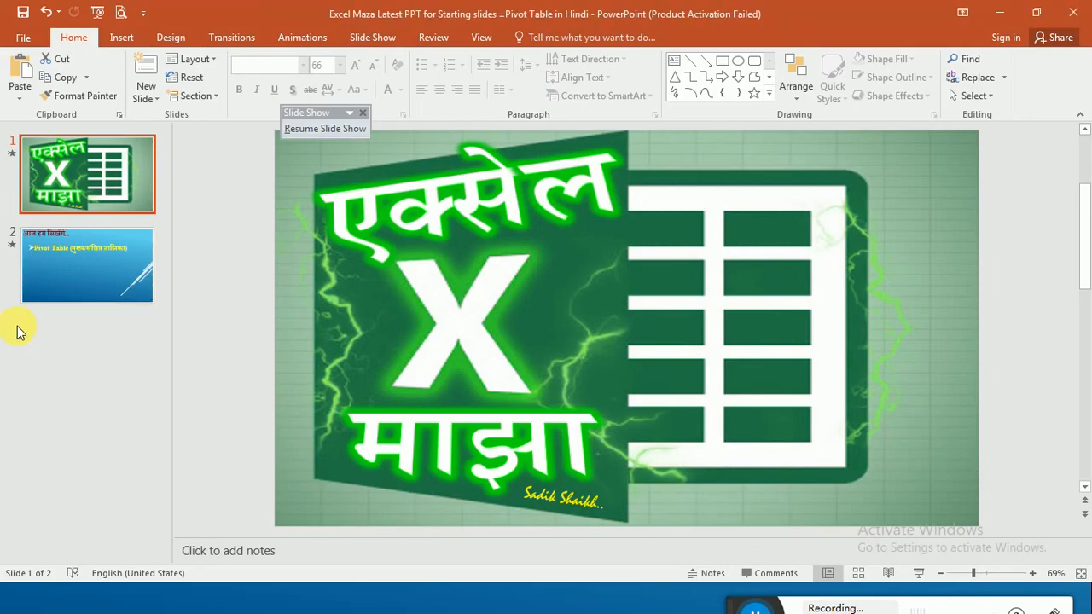
click(19, 331)
key(Return)
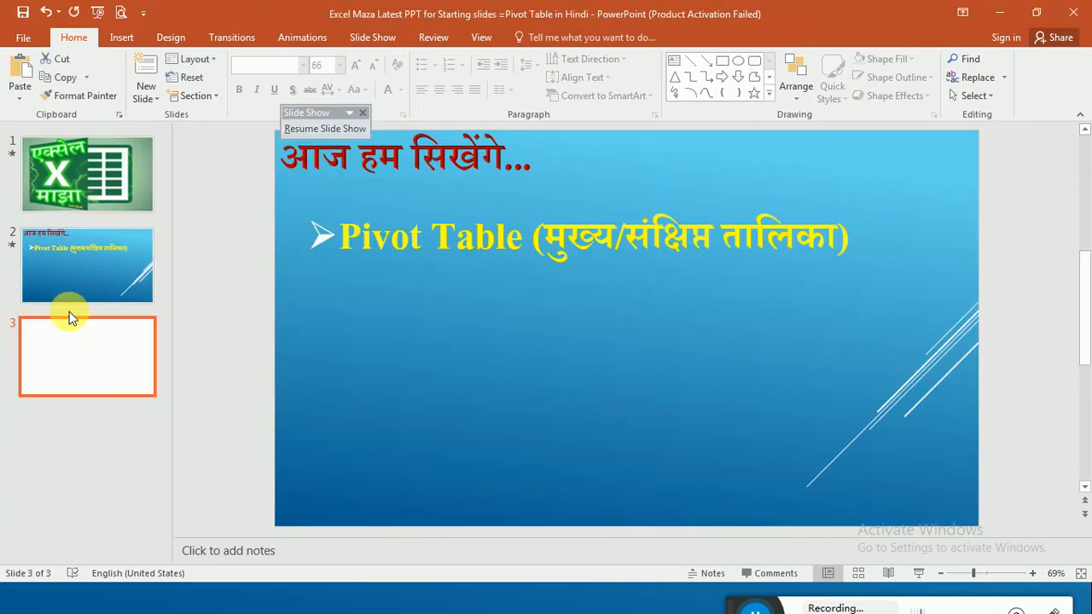
Paste the copied Apple PivotTable data as a table onto slide 3.
click(841, 231)
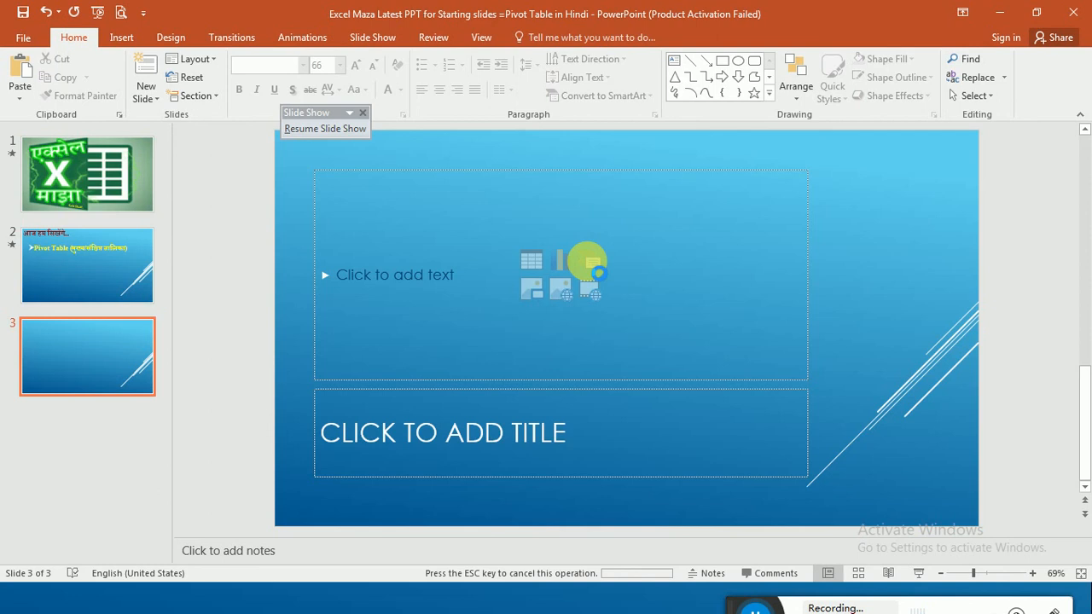
click(721, 324)
click(720, 324)
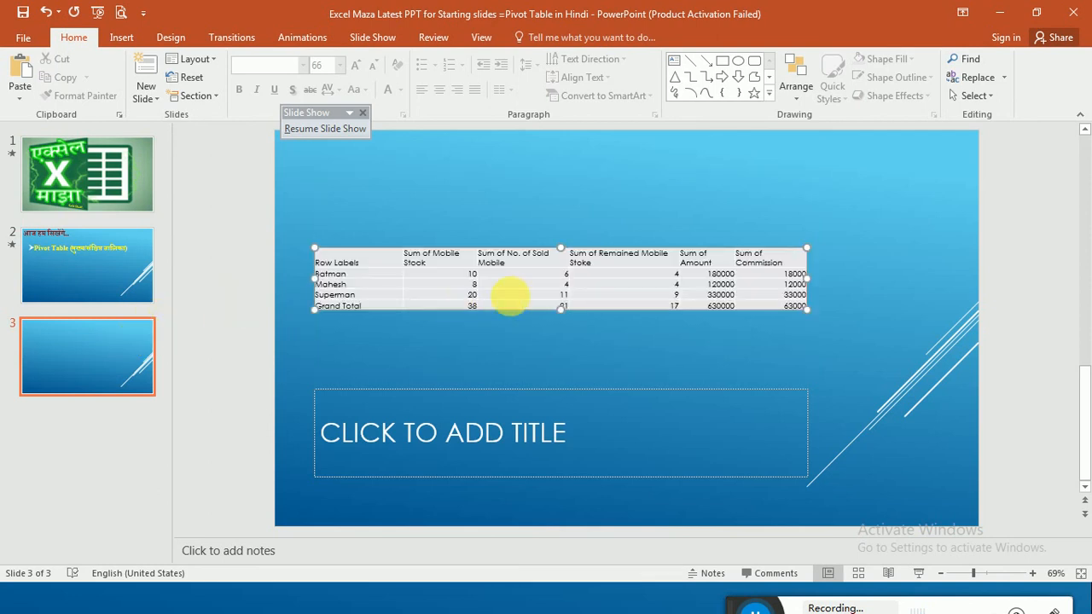
Enlarge the pasted table on slide 3 by extending it upward, downward and rightward to span most of the slide's width.
click(563, 253)
drag(563, 253, 560, 168)
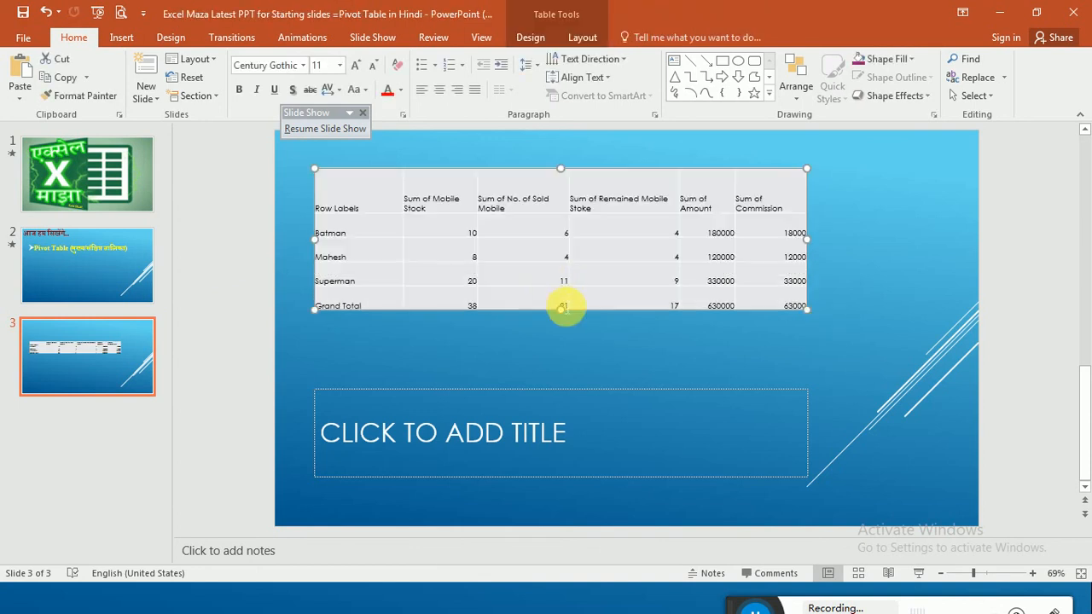
drag(560, 309, 569, 436)
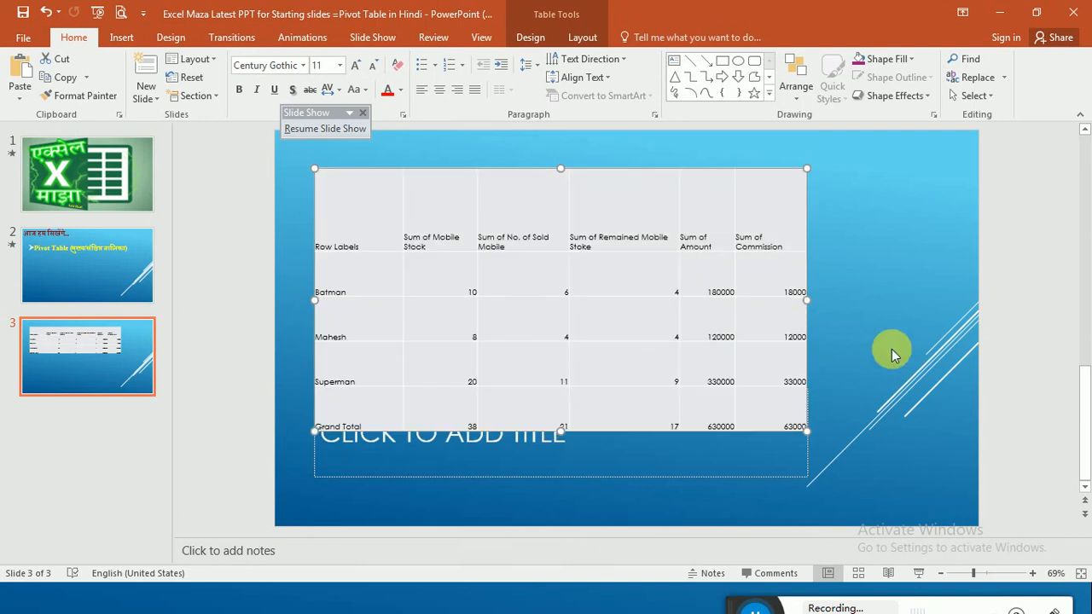
drag(811, 300, 943, 296)
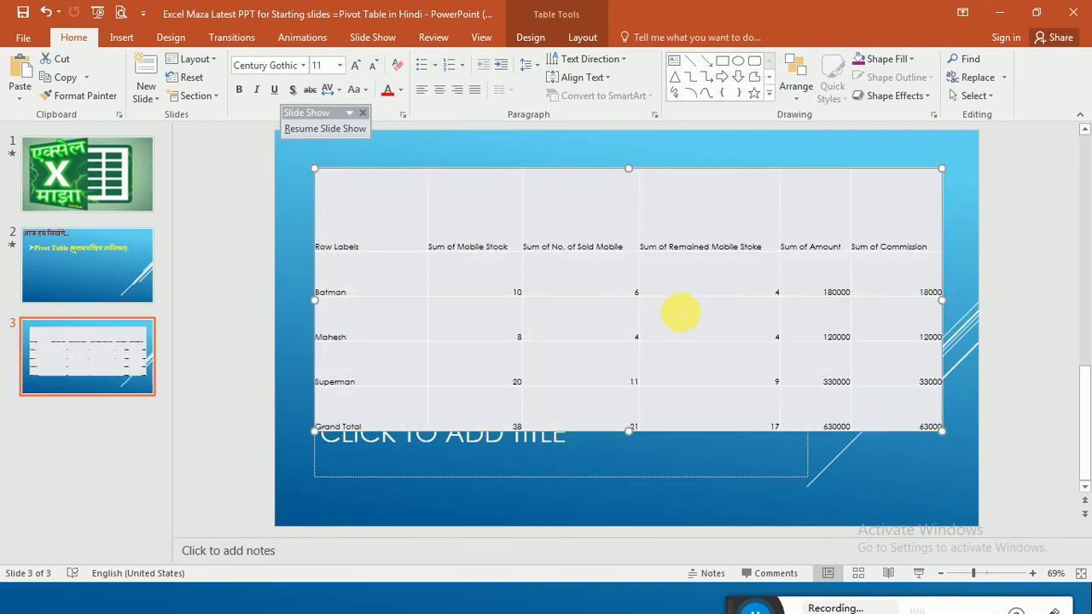
Select the table's entire header row on slide 3, from Row Labels through Sum of Commission.
drag(345, 202, 812, 287)
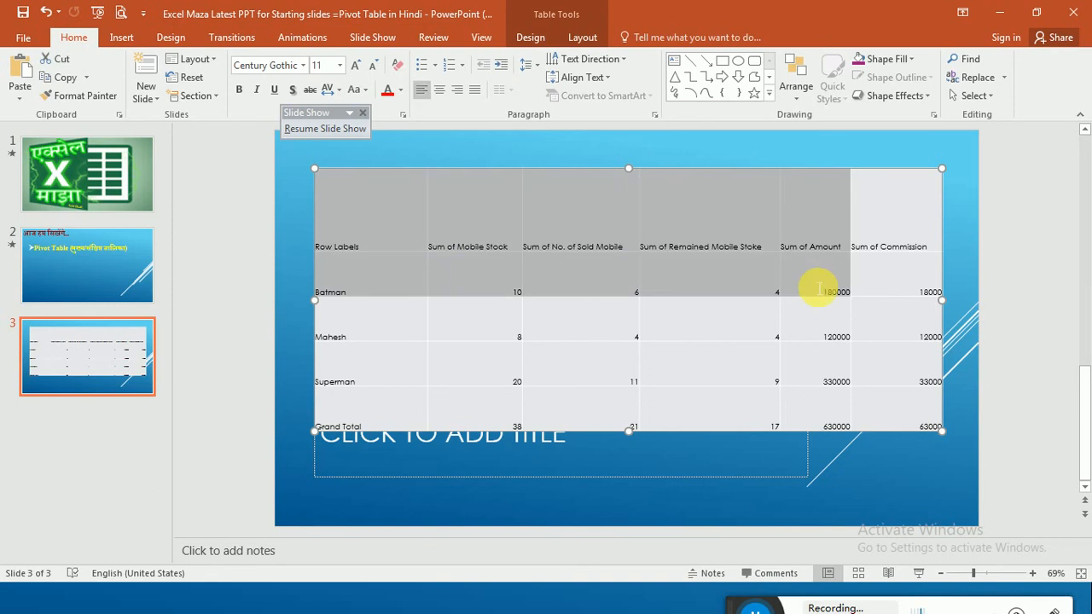
key(shift+Up)
key(shift+Right)
key(shift+Down)
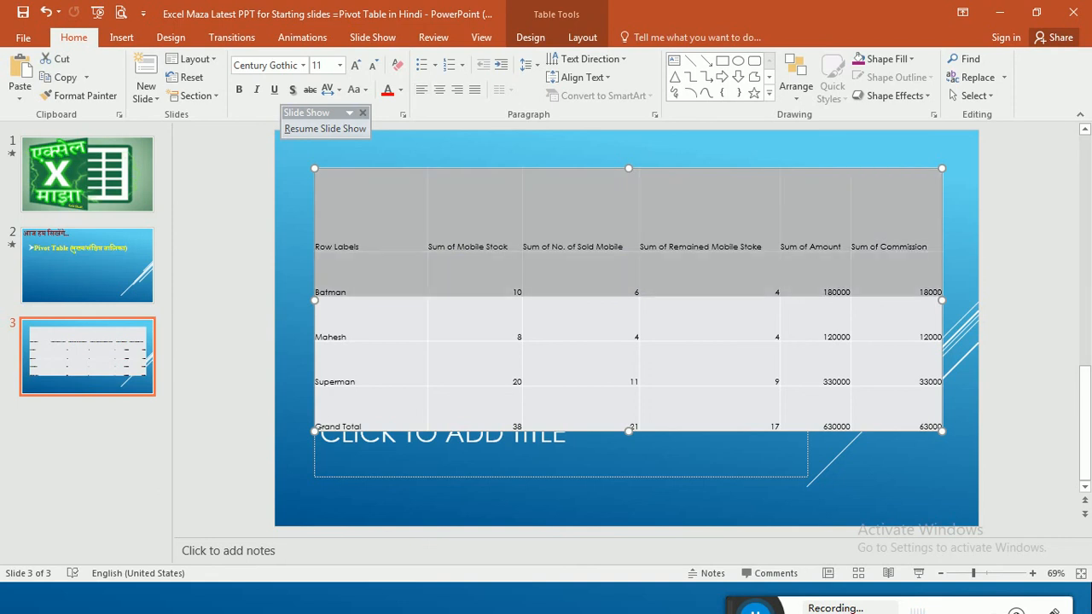
key(shift+Up)
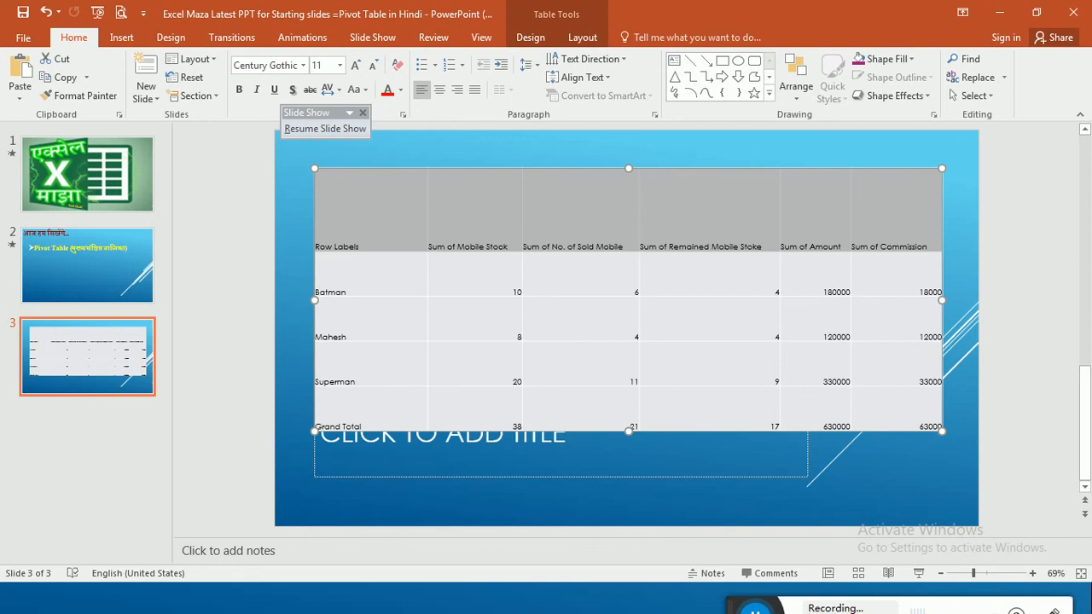
Switch back to the Excel workbook with the Apple PivotTable and select empty cell B13 on Sheet1.
key(alt+Tab)
key(alt+Tab)
click(241, 375)
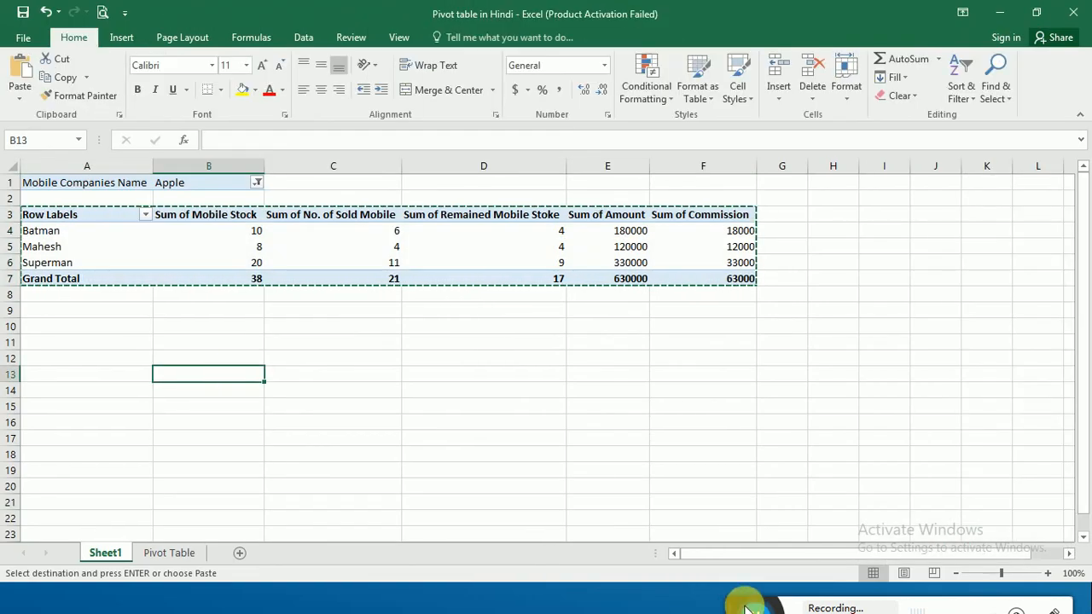
drag(736, 607, 721, 497)
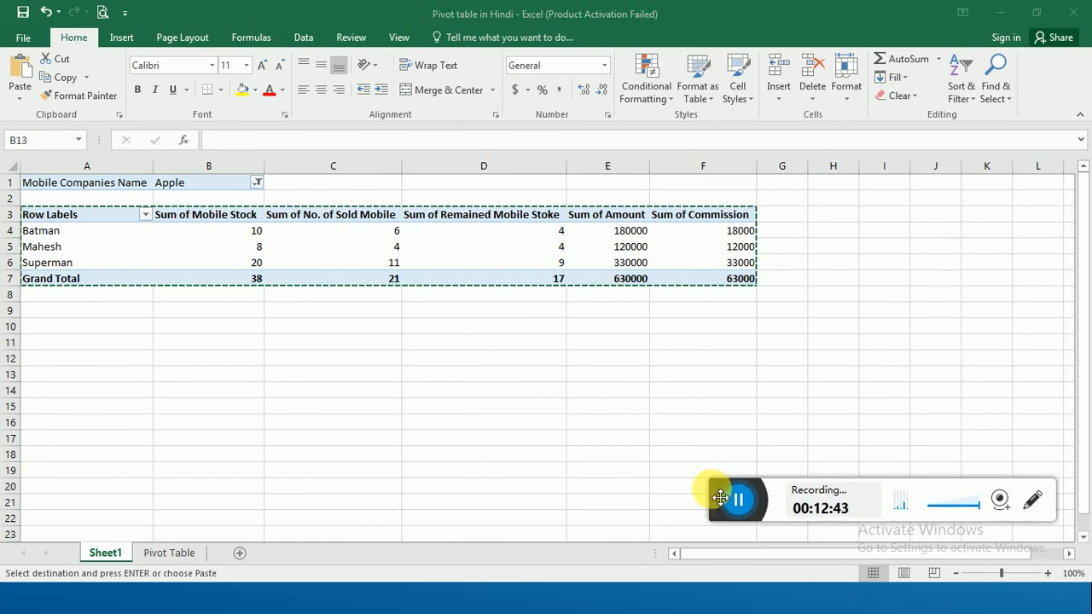